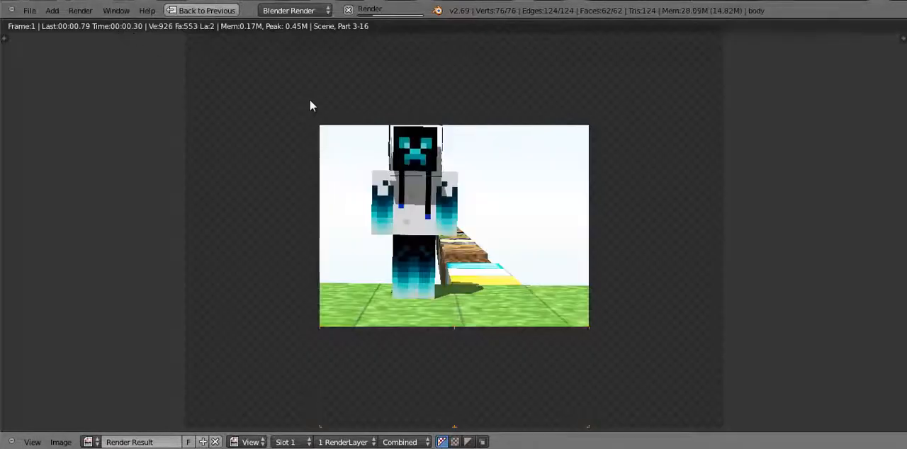
Close the rendered image and switch the render engine to Cycles Render
scroll(324, 117, "up", 3)
key("Escape")
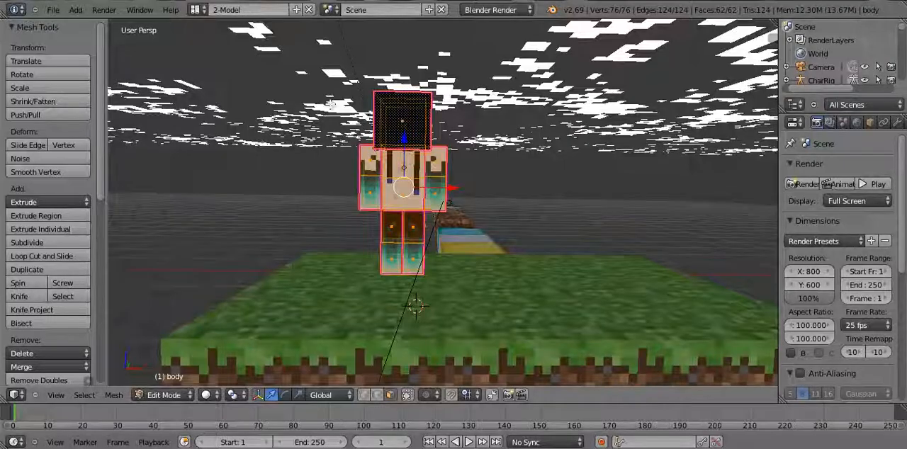
left_click(496, 9)
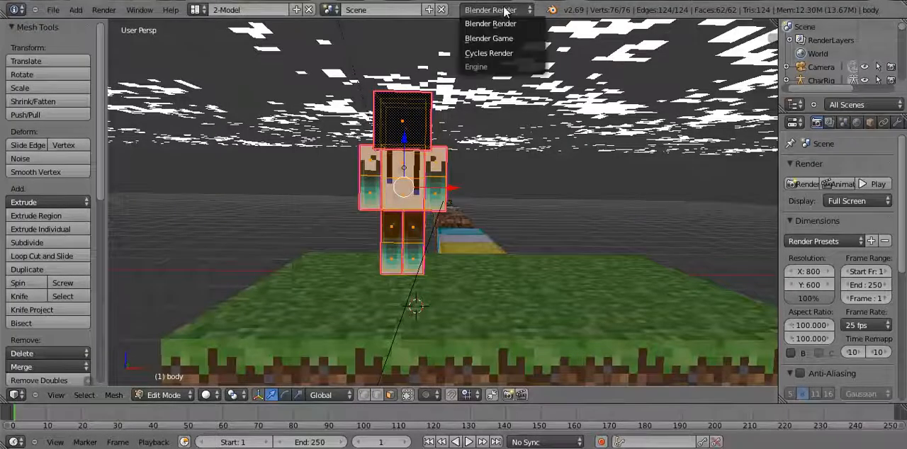
left_click(504, 53)
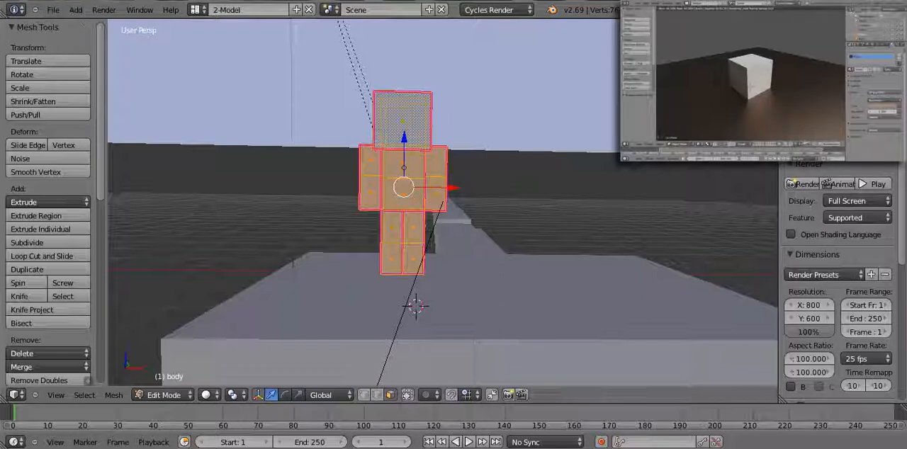
left_click(513, 10)
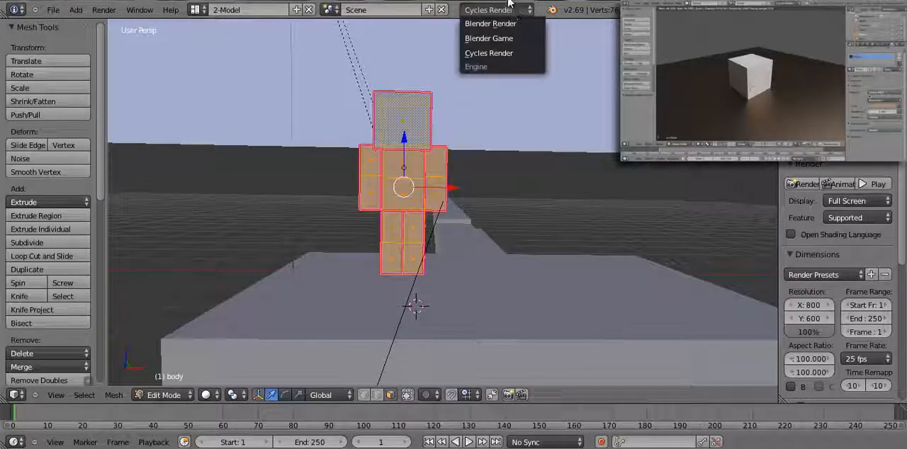
left_click(511, 9)
left_click(513, 12)
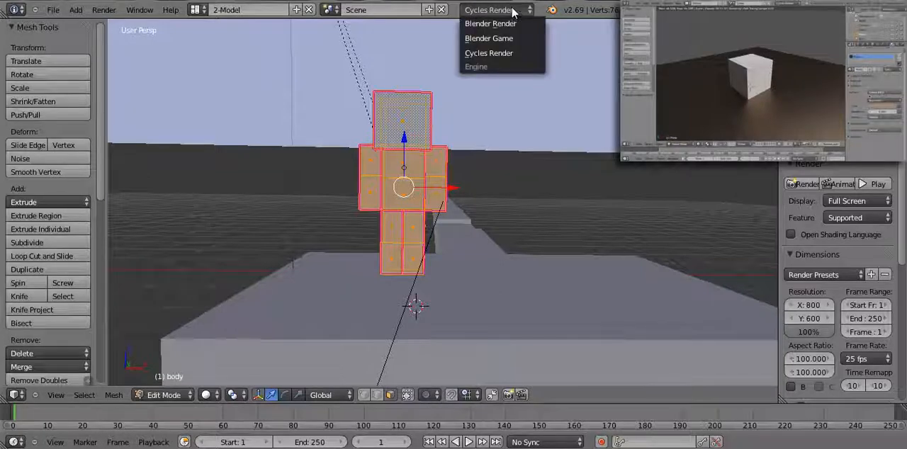
left_click(514, 10)
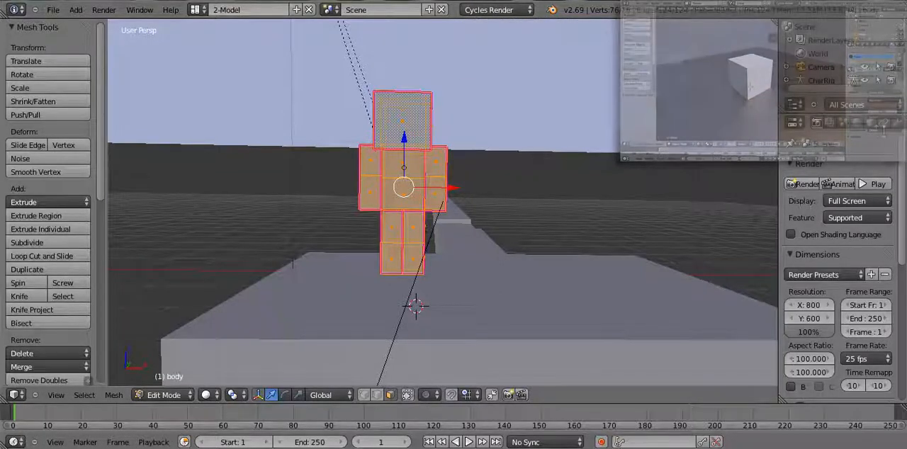
Render a still image of the Minecraft scene with Cycles and close the result
left_click(104, 9)
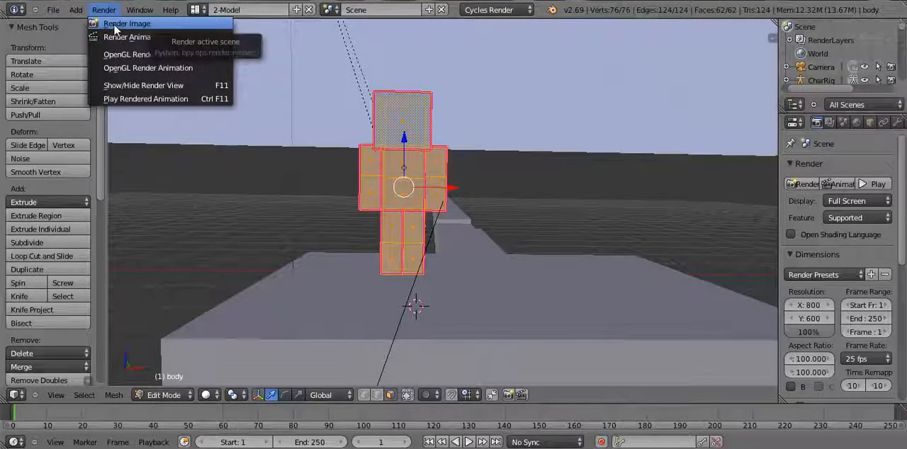
left_click(117, 24)
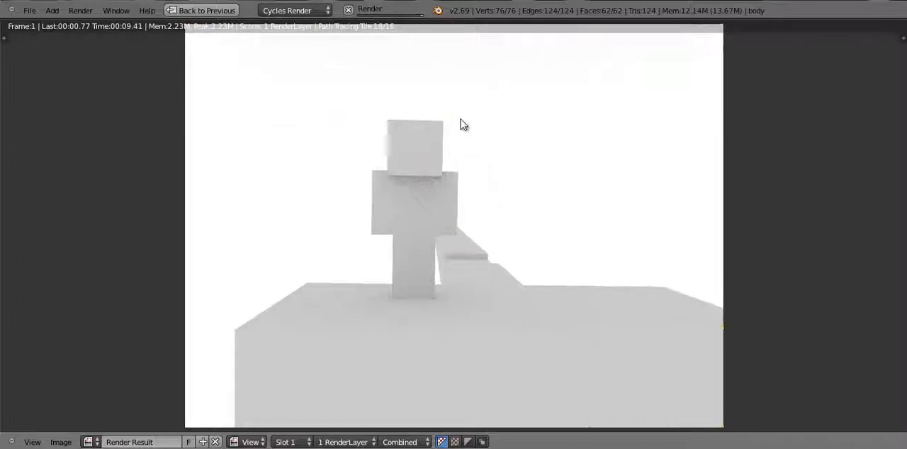
key("Escape")
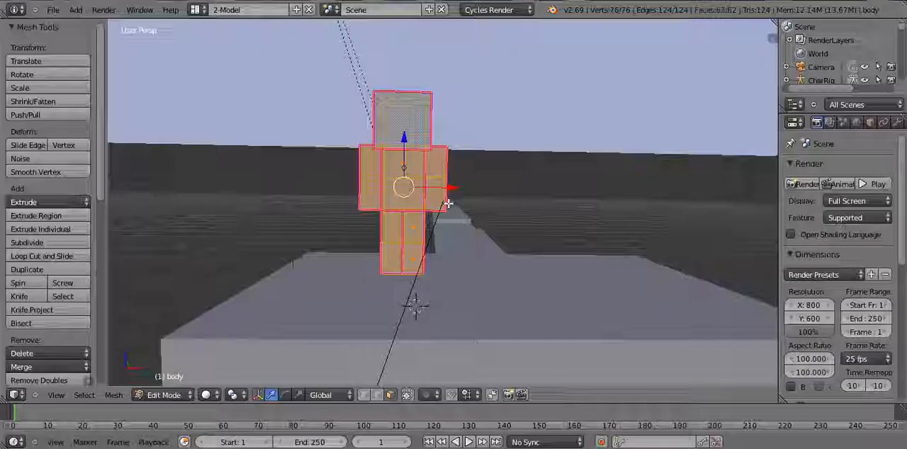
left_click_drag(900, 178, 891, 166)
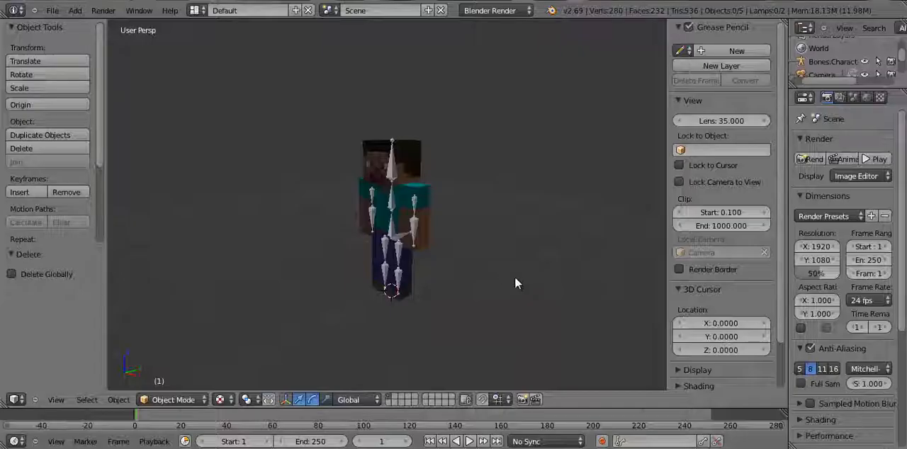
Select the bone armature of the Minecraft character
middle_click_drag(402, 238, 356, 188)
scroll(565, 242, "up", 2)
scroll(461, 245, "up", 2)
scroll(415, 208, "down", 5)
scroll(502, 266, "up", 4)
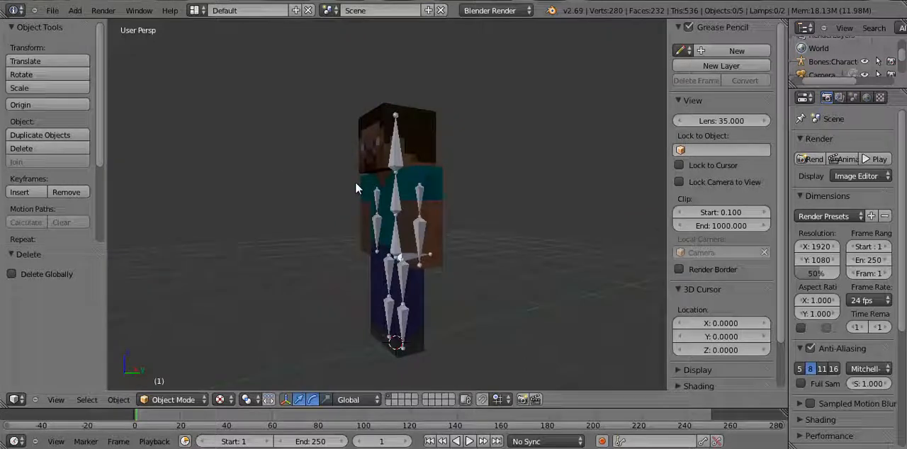
right_click(397, 159)
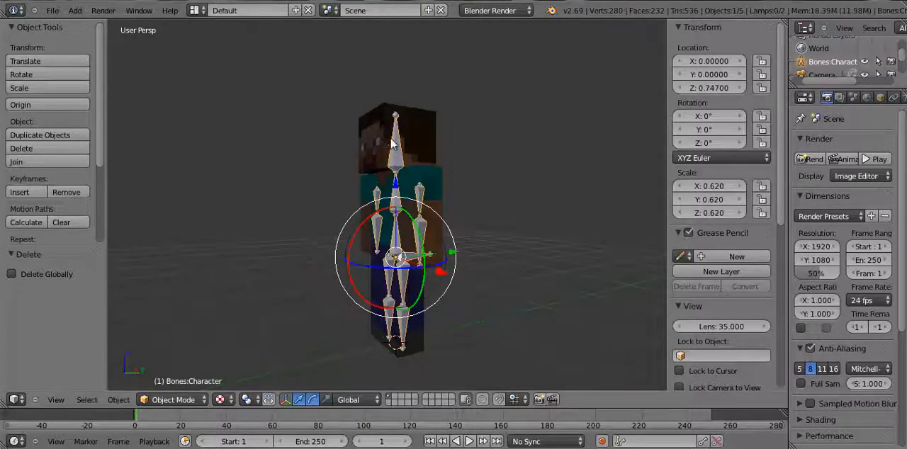
right_click(398, 161)
right_click(391, 183)
Render a still image of the textured character with Blender Render and close the result
middle_click_drag(540, 270, 580, 238)
scroll(528, 194, "up", 3)
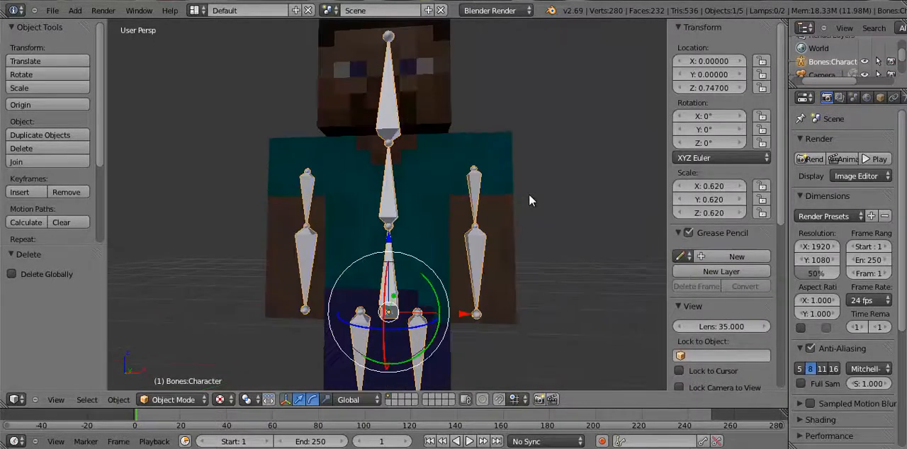
mouse_move(529, 194)
middle_mouse_down()
mouse_move(478, 217)
mouse_move(516, 217)
mouse_move(543, 186)
mouse_move(517, 186)
middle_mouse_up()
scroll(478, 217, "down", 5)
scroll(516, 186, "up", 3)
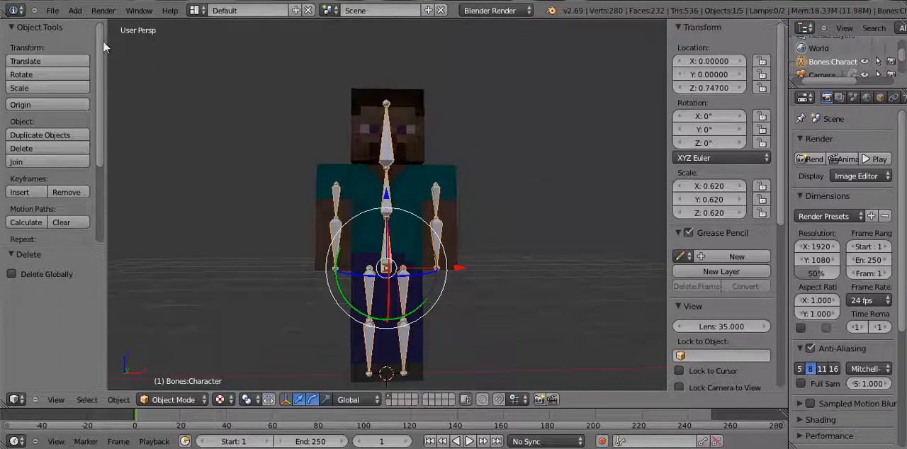
left_click(103, 10)
left_click(128, 29)
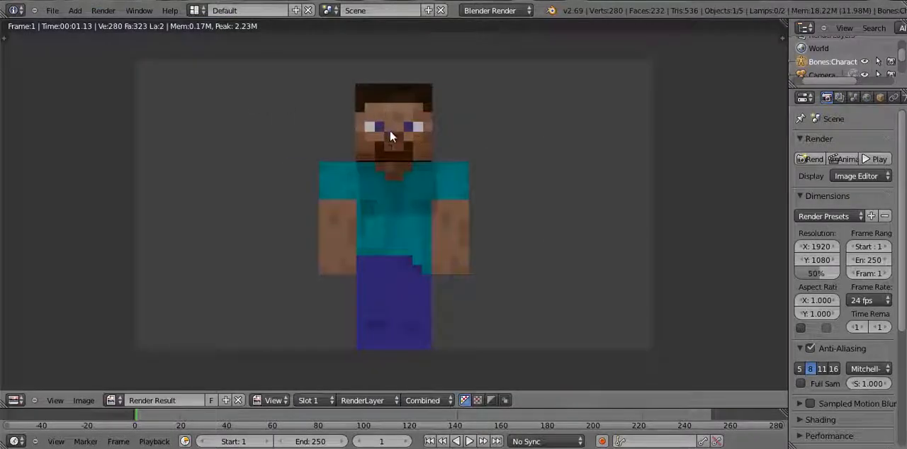
key("Escape")
Switch the render engine to Cycles Render, render a still image of the character and close the result
left_click(484, 10)
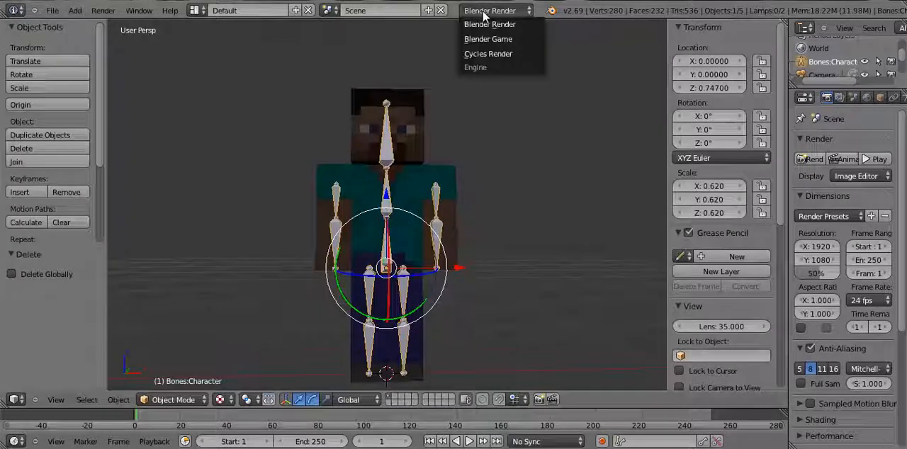
left_click(489, 53)
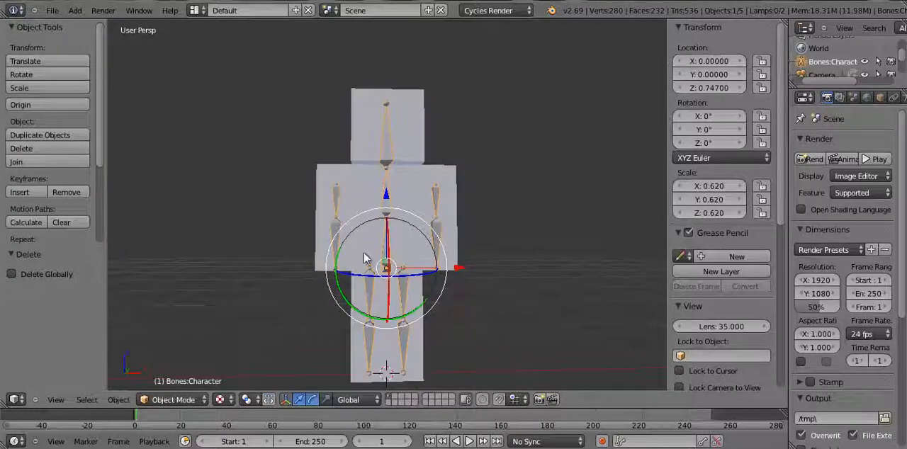
left_click(102, 10)
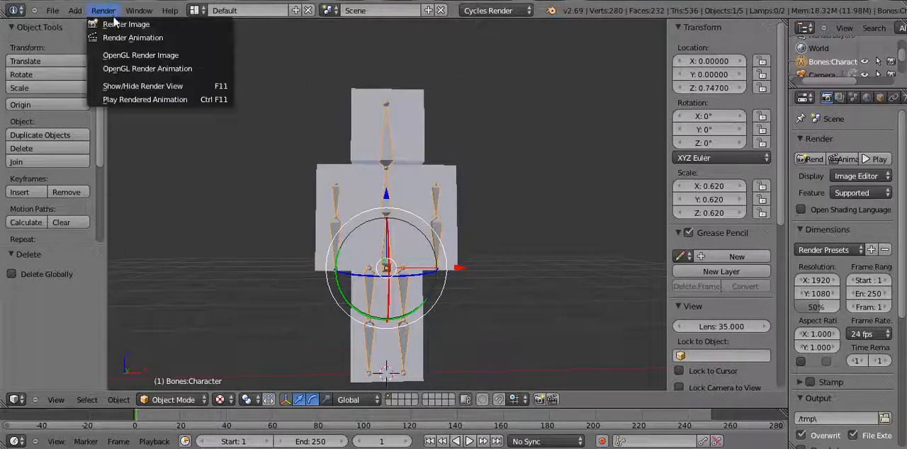
left_click(115, 25)
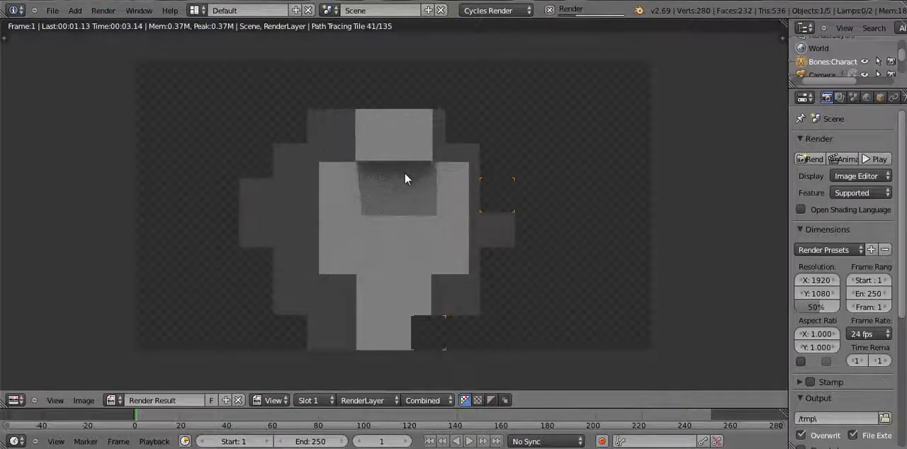
scroll(404, 178, "up", 3)
scroll(404, 179, "up", 4)
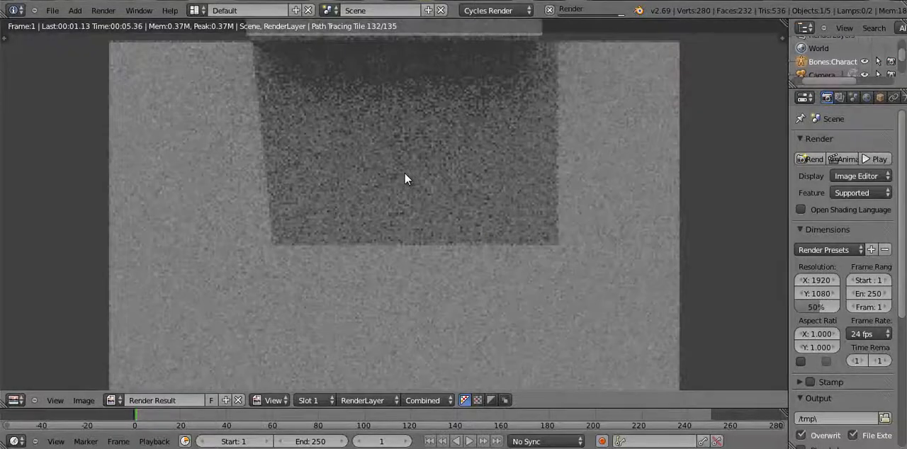
scroll(404, 179, "down", 3)
scroll(405, 179, "down", 3)
scroll(404, 179, "up", 3)
scroll(404, 179, "down", 3)
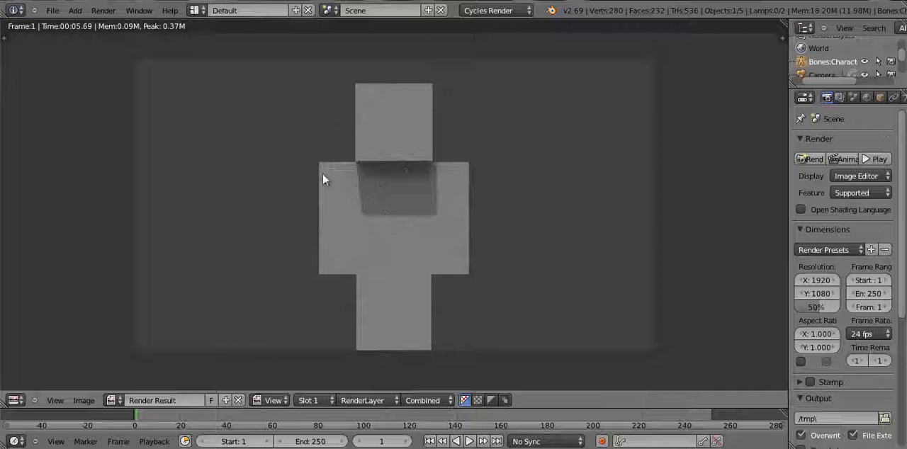
key("Escape")
Split the 3D view horizontally and turn the upper area into an enlarged Node Editor
middle_click_drag(331, 170, 477, 120)
scroll(478, 120, "up", 3)
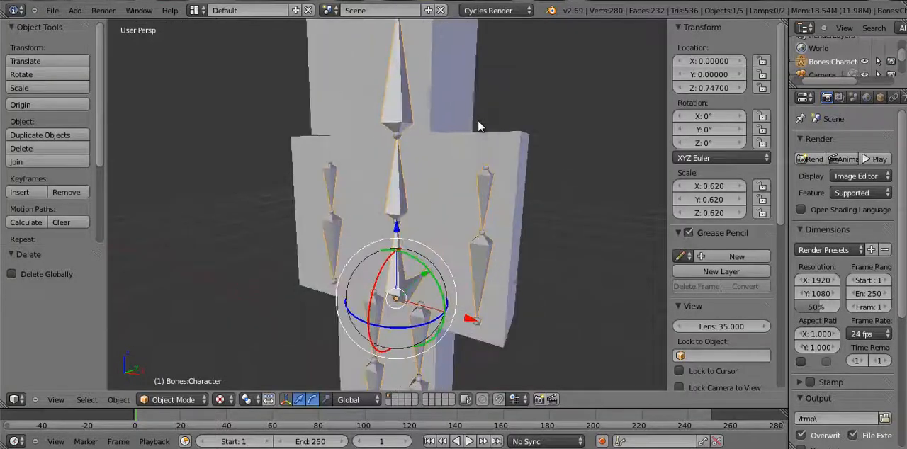
scroll(478, 126, "down", 2)
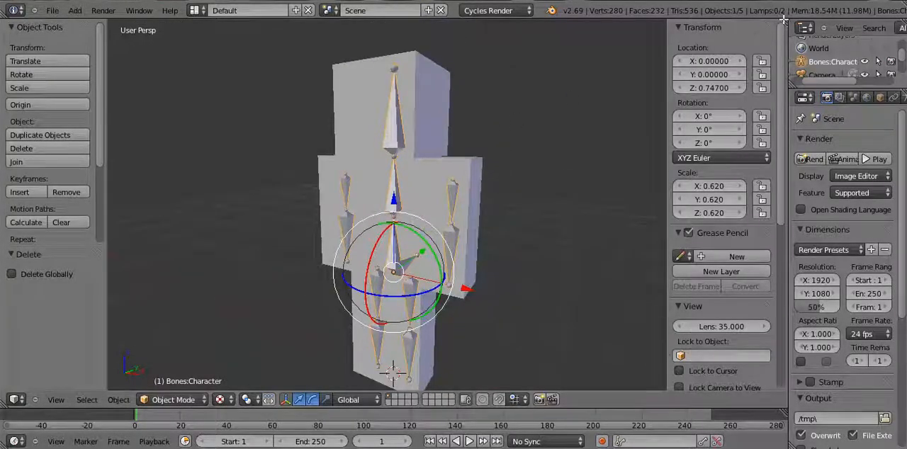
left_click_drag(783, 22, 711, 74)
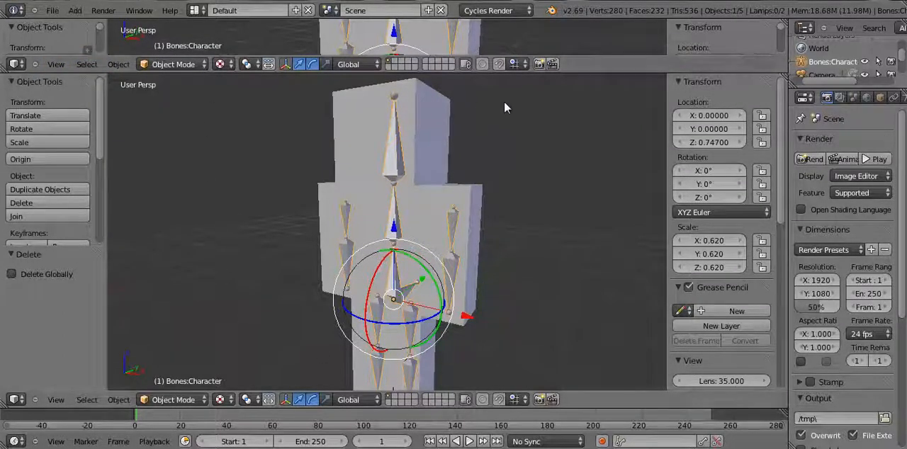
left_click_drag(588, 77, 597, 87)
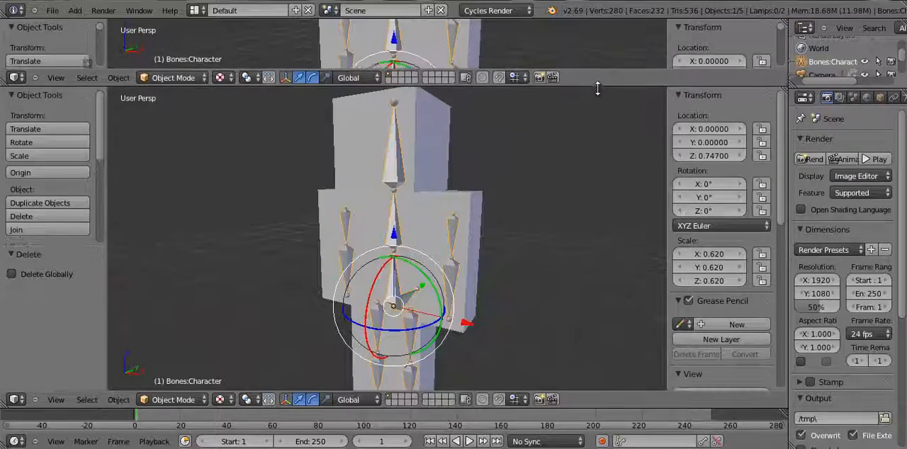
left_click(16, 77)
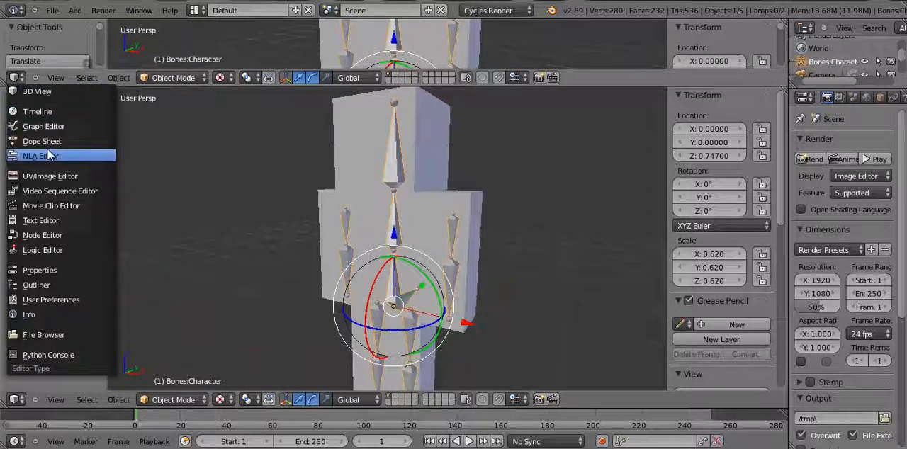
left_click(44, 235)
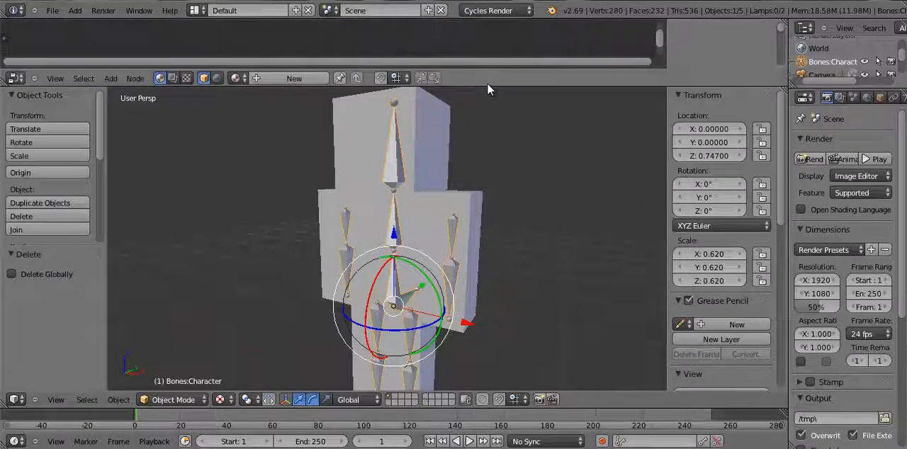
left_click_drag(485, 96, 500, 134)
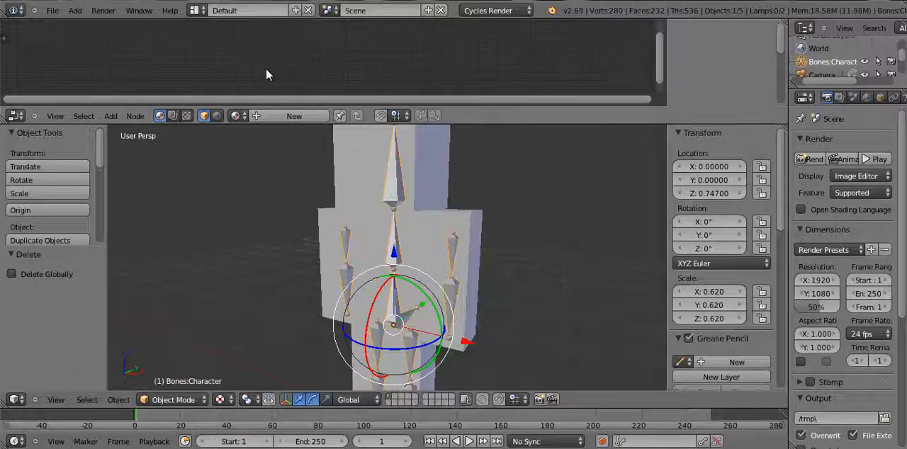
Select the character mesh and display the settings of its Char material
right_click(415, 170)
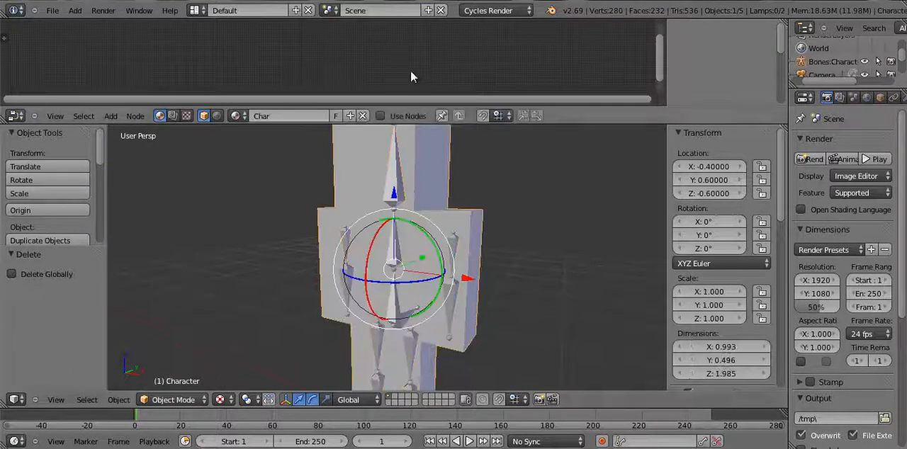
middle_click_drag(414, 180, 442, 190)
scroll(500, 173, "down", 6)
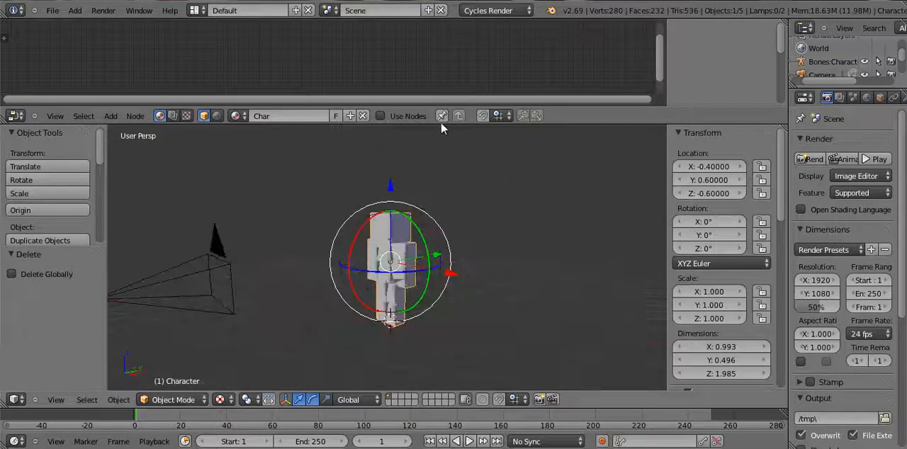
left_click_drag(562, 124, 562, 82)
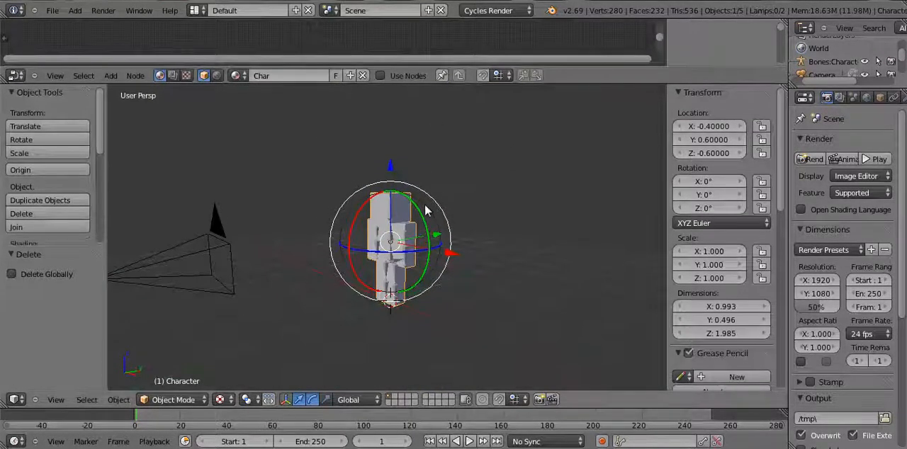
scroll(437, 198, "up", 4)
middle_click_drag(492, 202, 370, 149)
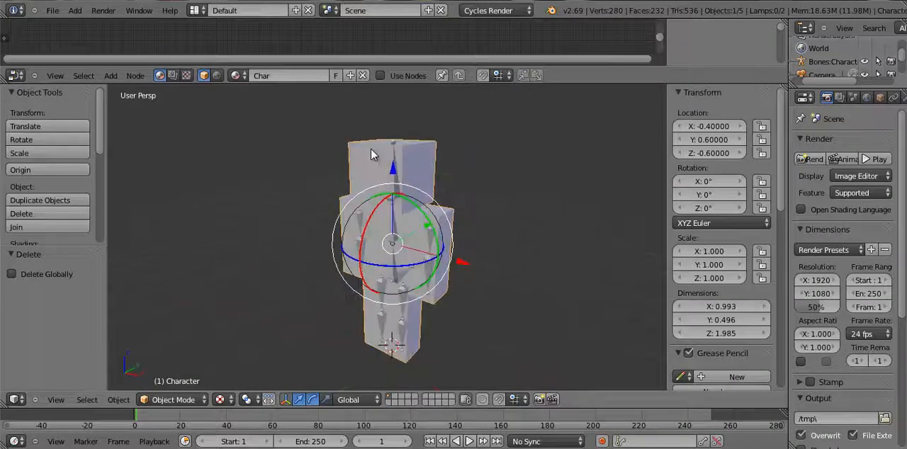
scroll(371, 149, "up", 4)
middle_click_drag(447, 147, 474, 124)
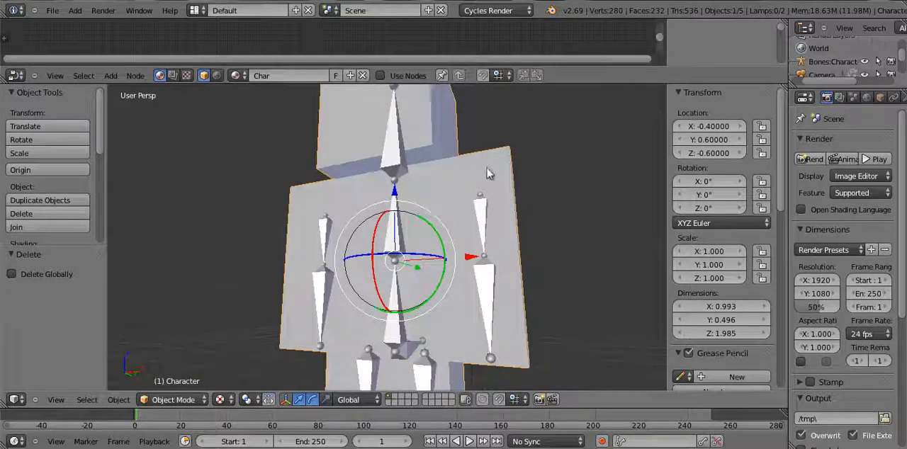
middle_click_drag(487, 168, 476, 181)
scroll(877, 102, "down", 3)
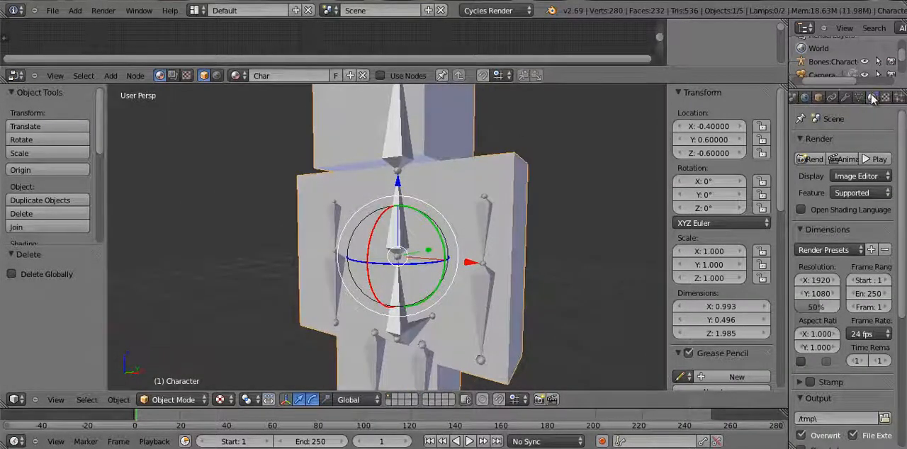
left_click(872, 97)
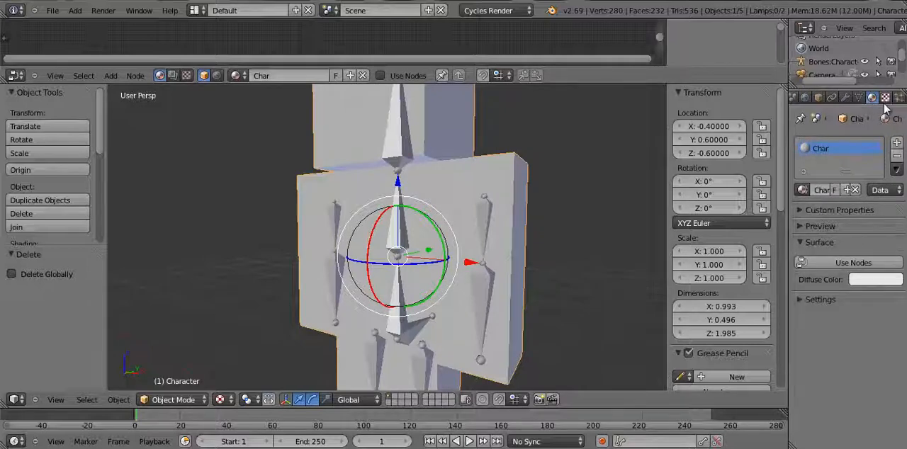
Enable nodes for the Char material and enlarge the Node Editor to show its Diffuse BSDF and Material Output nodes
scroll(877, 99, "up", 2)
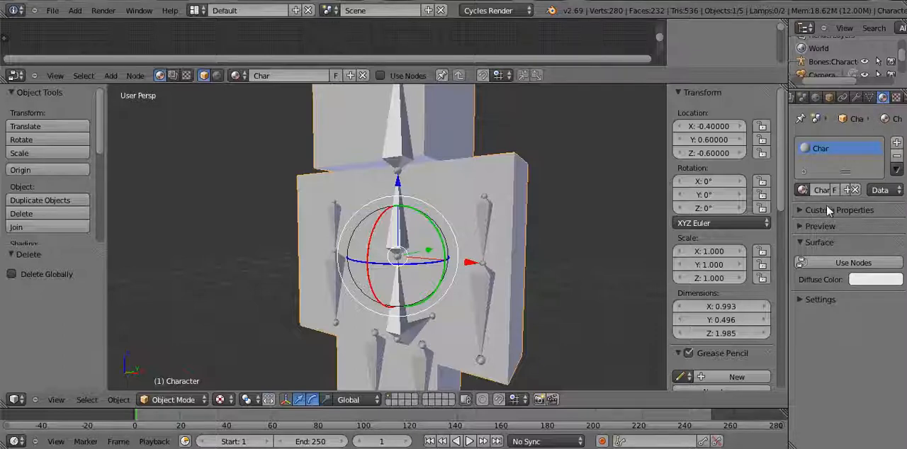
left_click(836, 261)
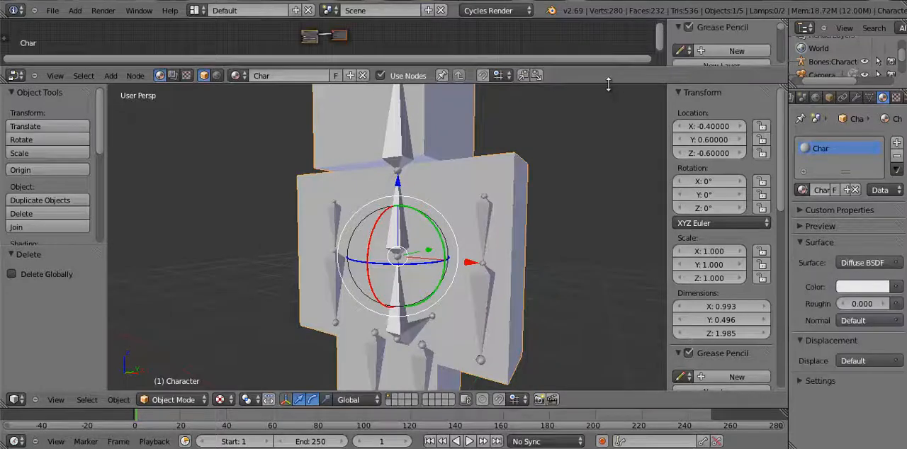
left_click_drag(607, 69, 645, 172)
scroll(527, 95, "up", 6)
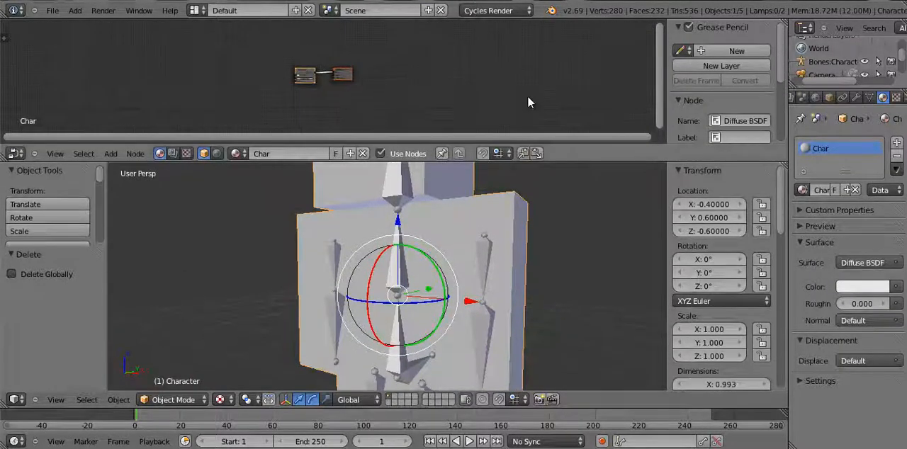
scroll(527, 103, "up", 1)
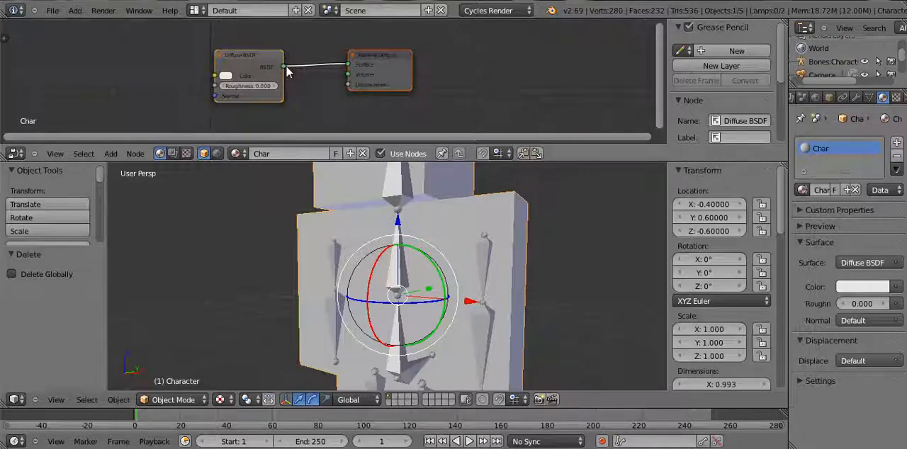
scroll(343, 94, "up", 3)
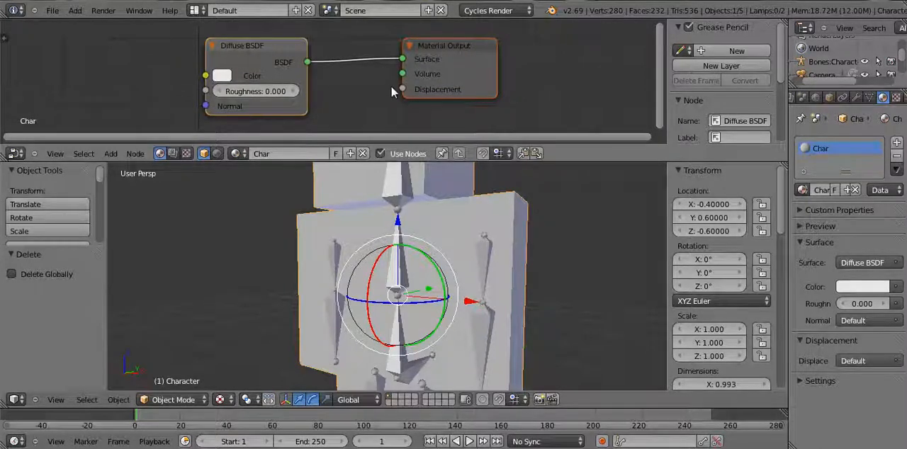
scroll(334, 57, "down", 2)
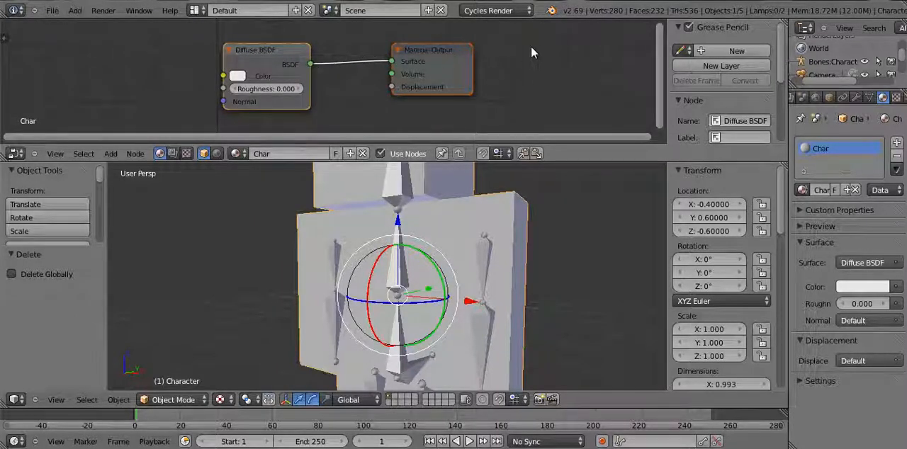
scroll(531, 45, "down", 1)
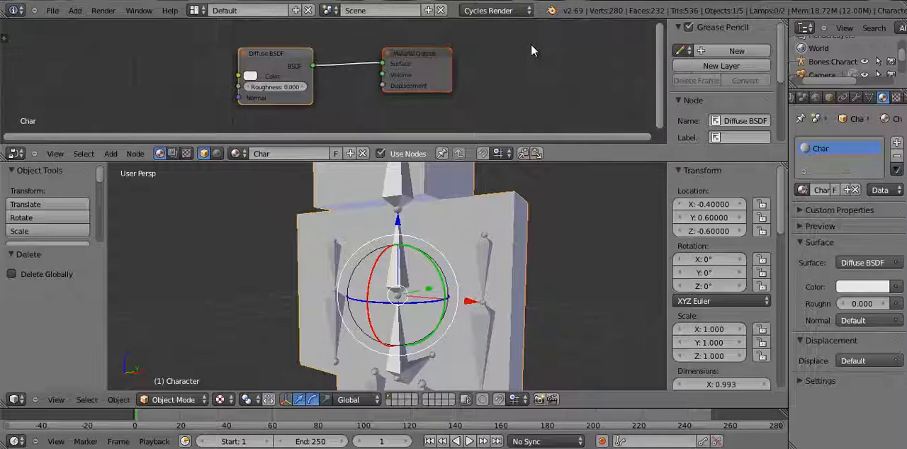
Add an Image Texture node to the Char material's node tree and place it near the Diffuse BSDF node
key("shift+a")
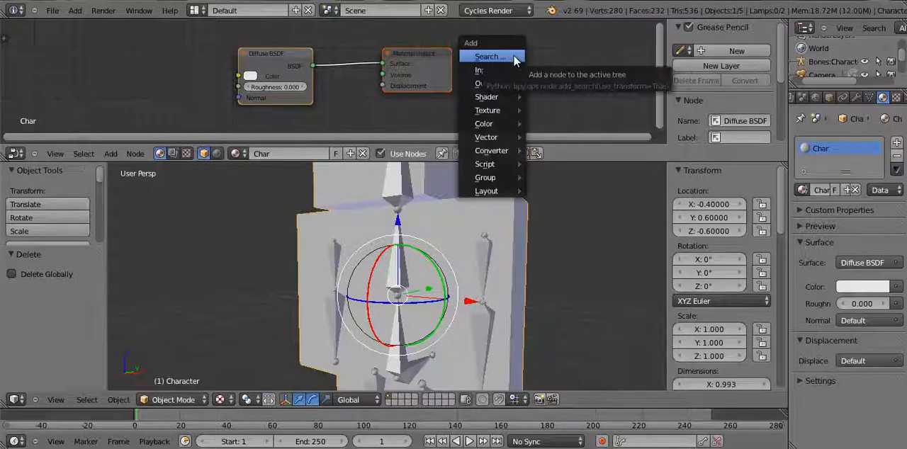
left_click(111, 154)
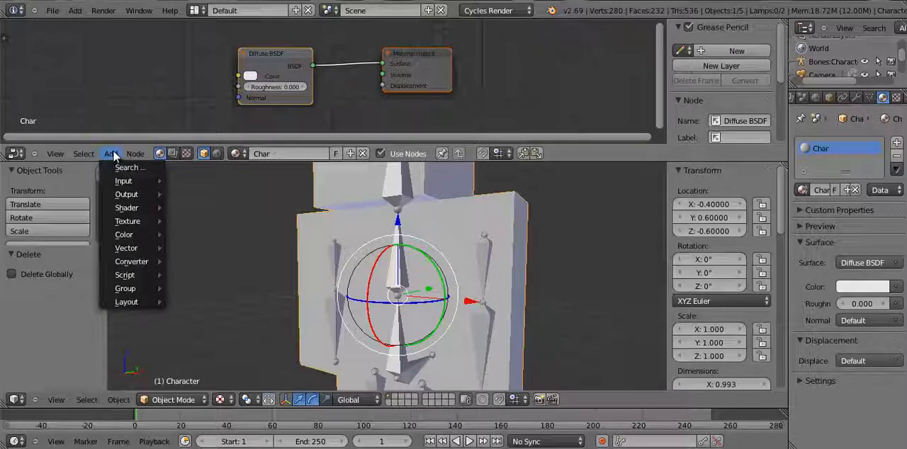
mouse_move(124, 185)
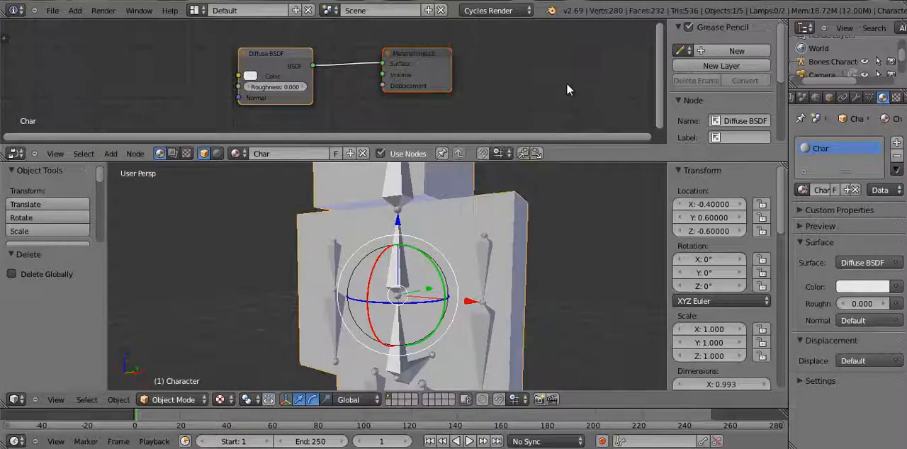
key("shift+a")
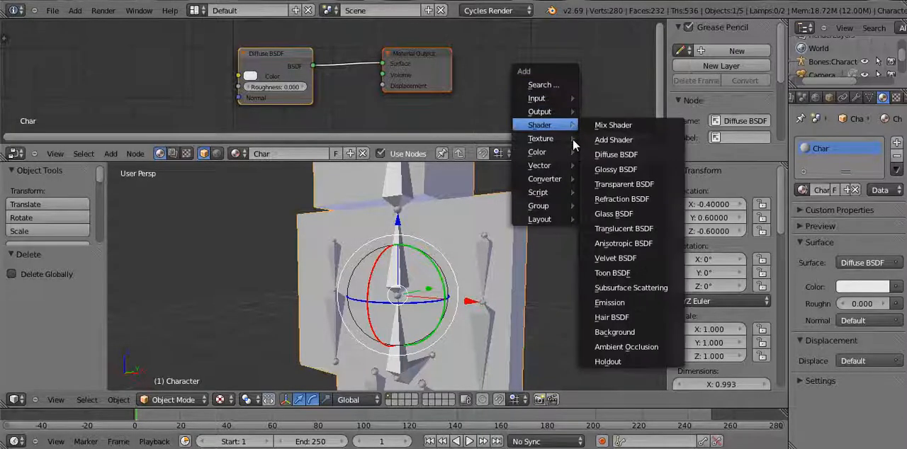
mouse_move(548, 146)
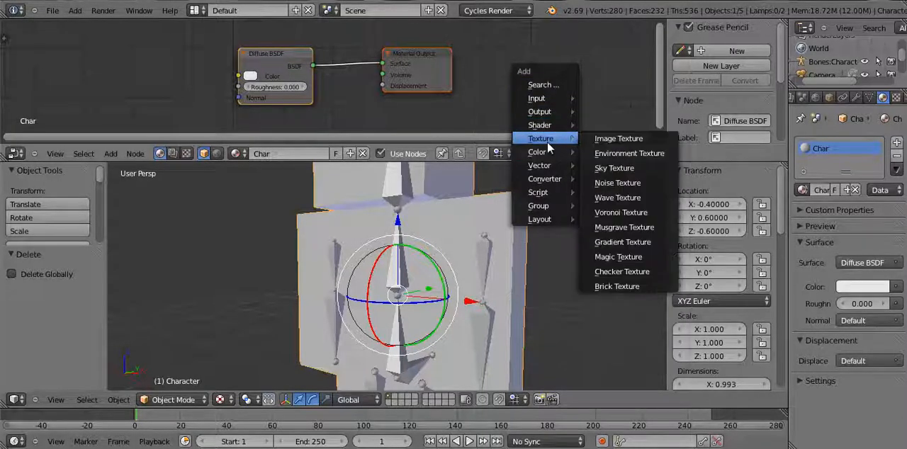
left_click(614, 140)
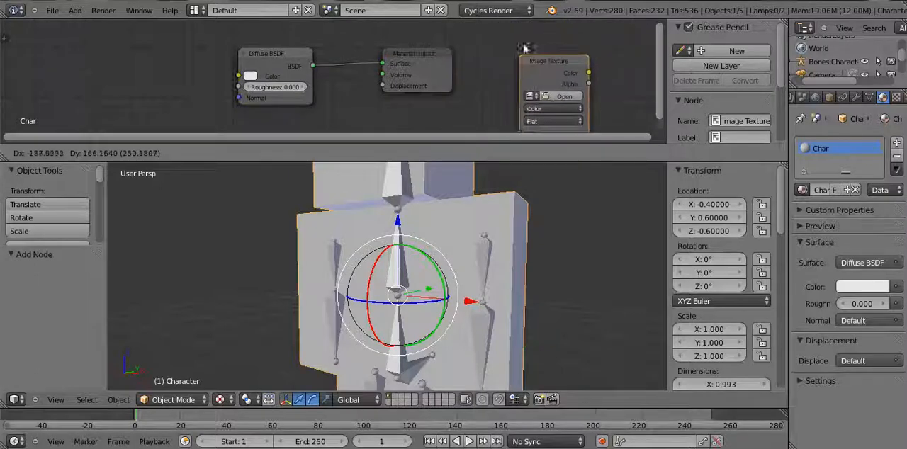
left_click(153, 32)
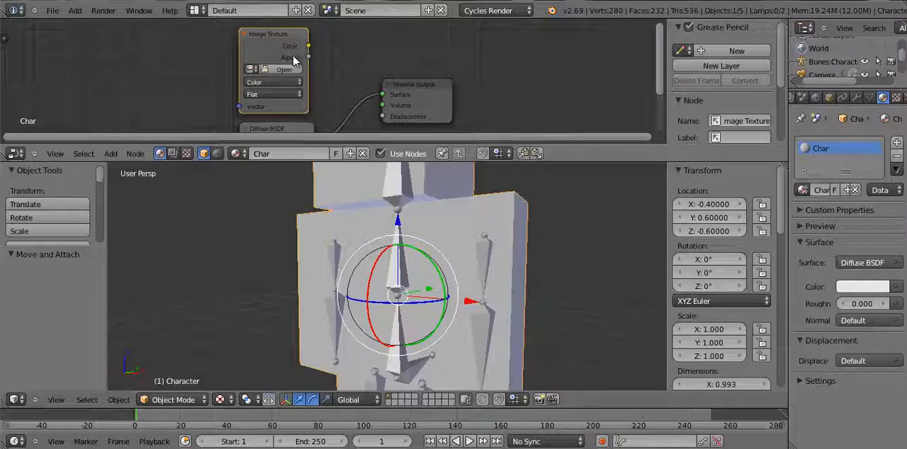
Assign the existing Skin image to the Image Texture node
left_click(250, 69)
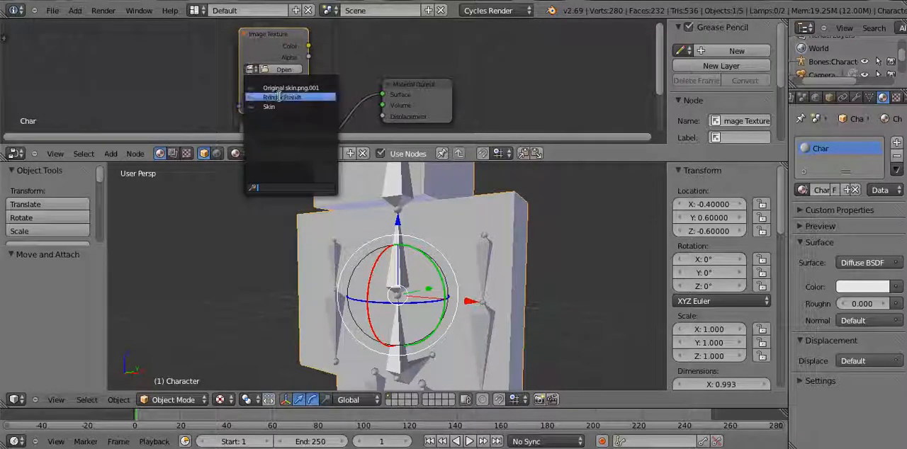
left_click(273, 88)
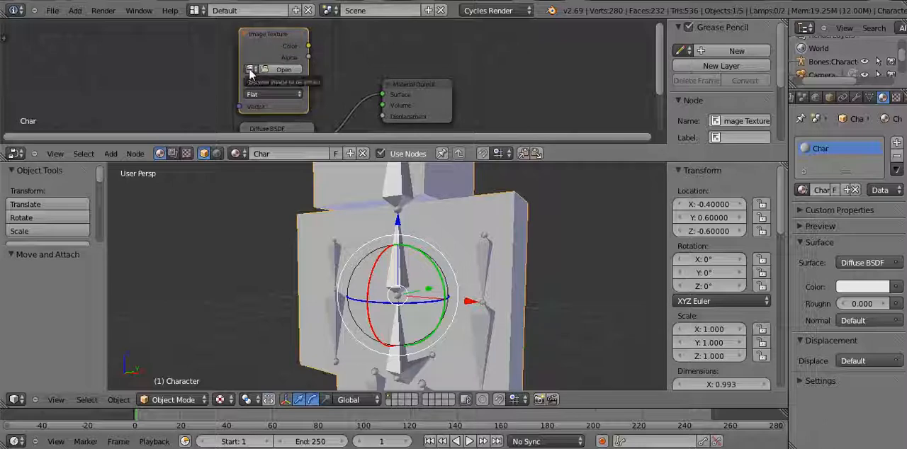
left_click(250, 69)
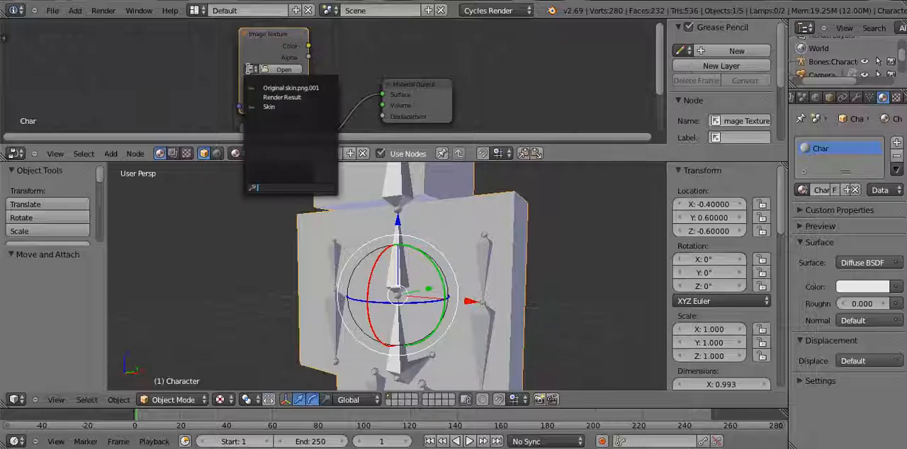
left_click(277, 105)
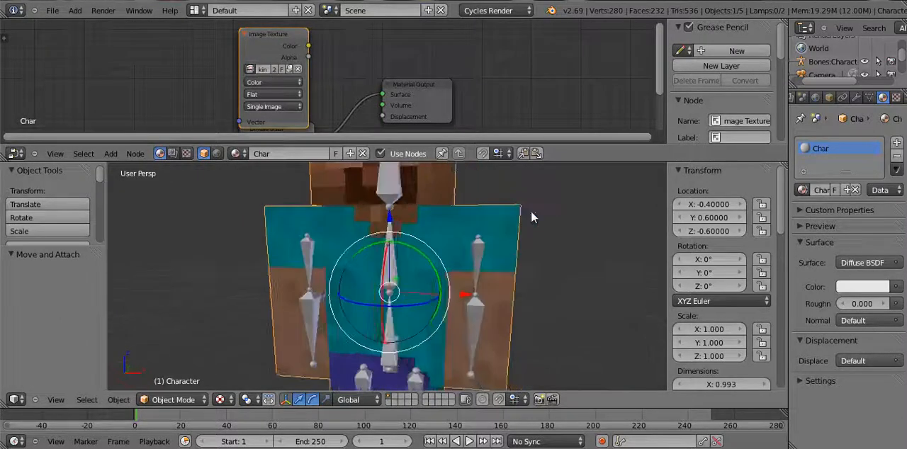
Check the skin on the character in the 3D view and render a still image with the Image Texture node unlinked
scroll(531, 211, "down", 5)
middle_click_drag(523, 205, 389, 199)
middle_click_drag(542, 209, 625, 229)
scroll(621, 229, "up", 3)
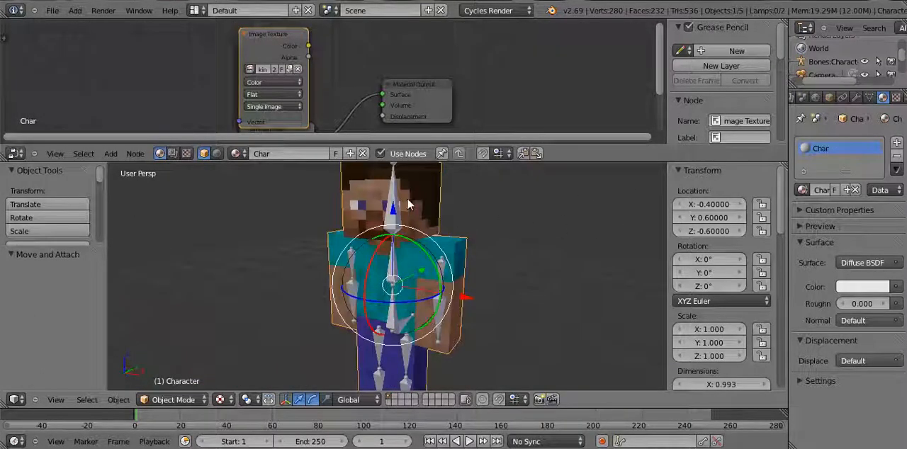
mouse_move(458, 202)
middle_mouse_down()
mouse_move(501, 183)
mouse_move(558, 189)
mouse_move(555, 240)
mouse_move(474, 216)
mouse_move(473, 203)
middle_mouse_up()
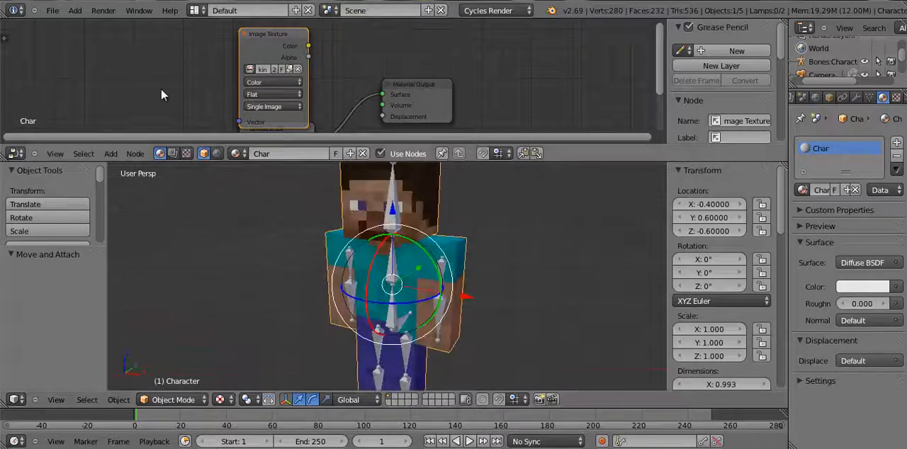
left_click(102, 9)
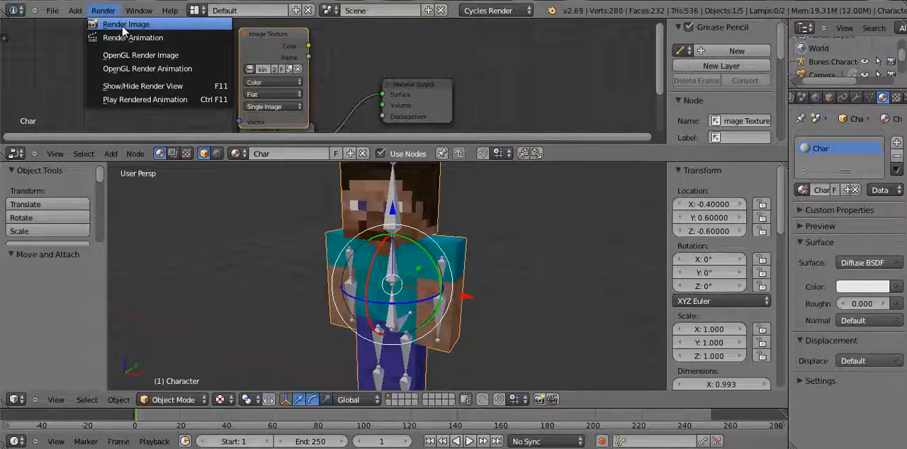
left_click(125, 25)
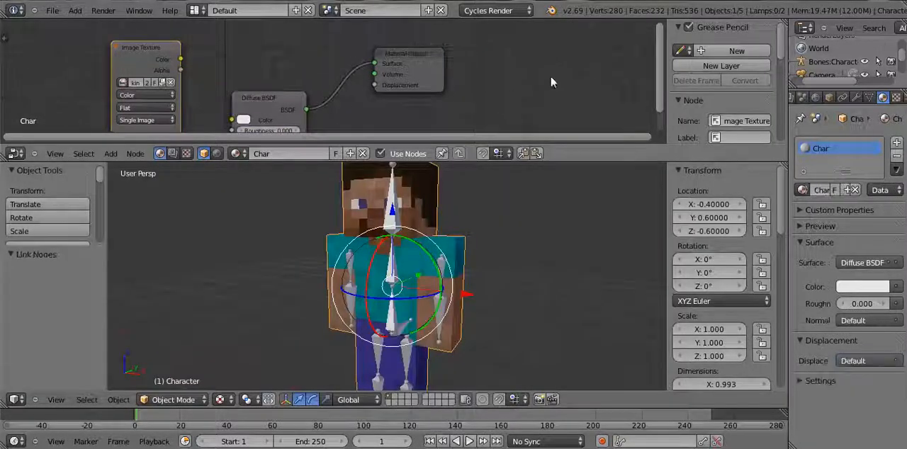
Link the Image Texture node's Color output to the Diffuse BSDF node's Color input
left_click_drag(660, 98, 660, 112)
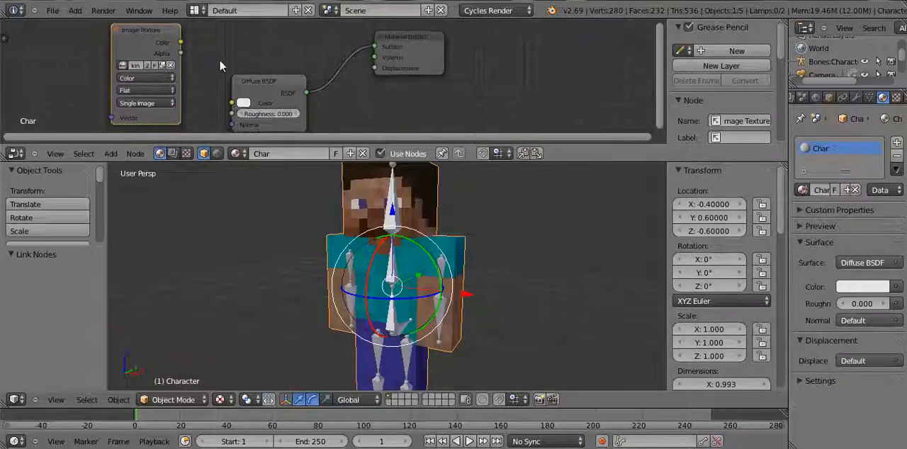
left_click_drag(181, 52, 195, 65)
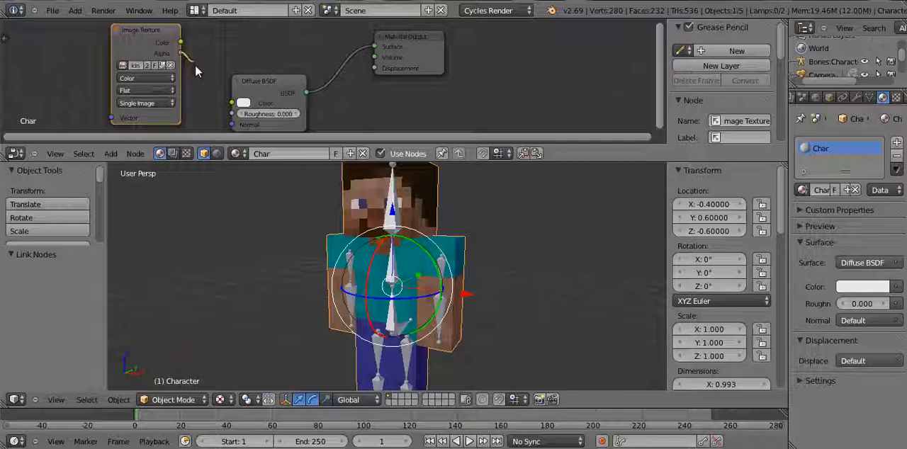
left_click_drag(205, 98, 232, 101)
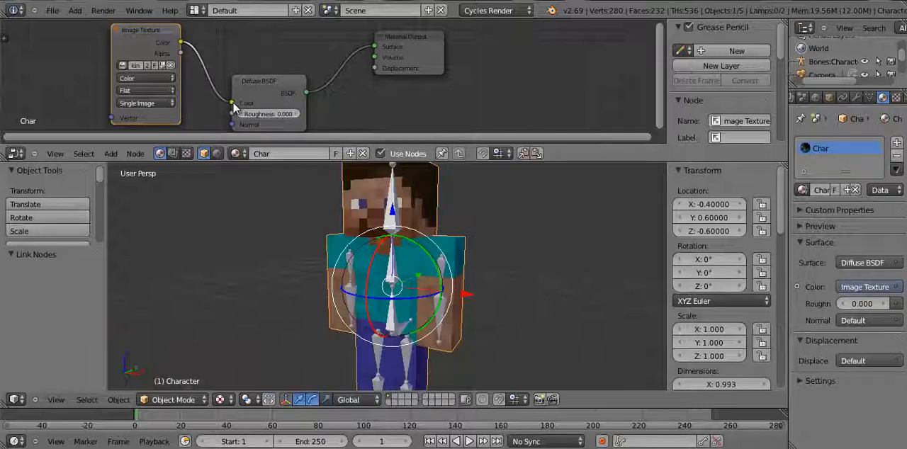
Render a still image of the character with the linked skin texture and inspect the result up close
left_click(103, 11)
left_click(116, 24)
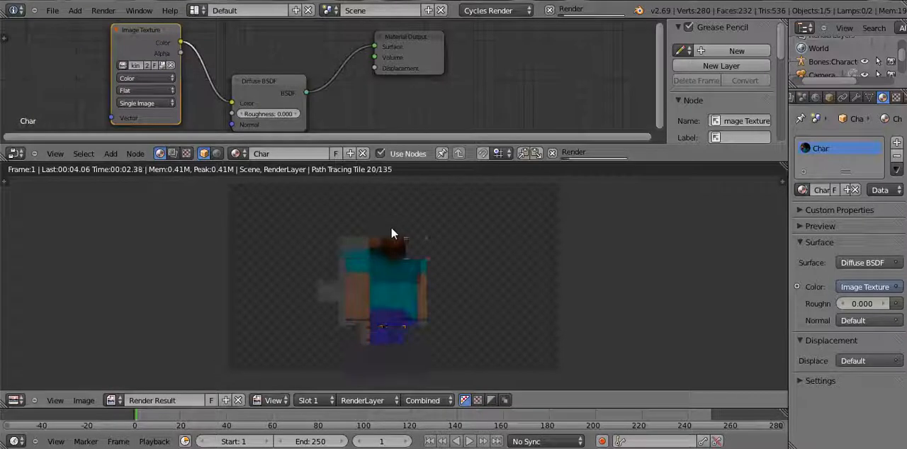
scroll(391, 235, "up", 4)
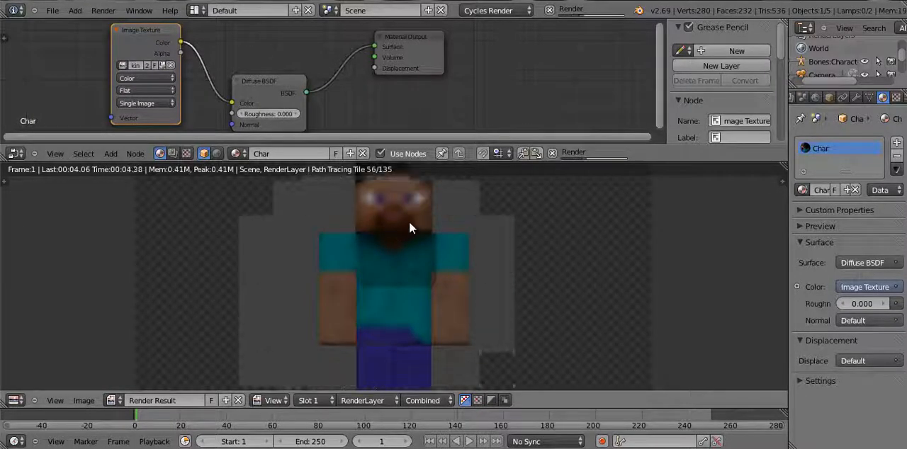
scroll(409, 228, "up", 2)
scroll(409, 223, "up", 3)
scroll(410, 222, "down", 6)
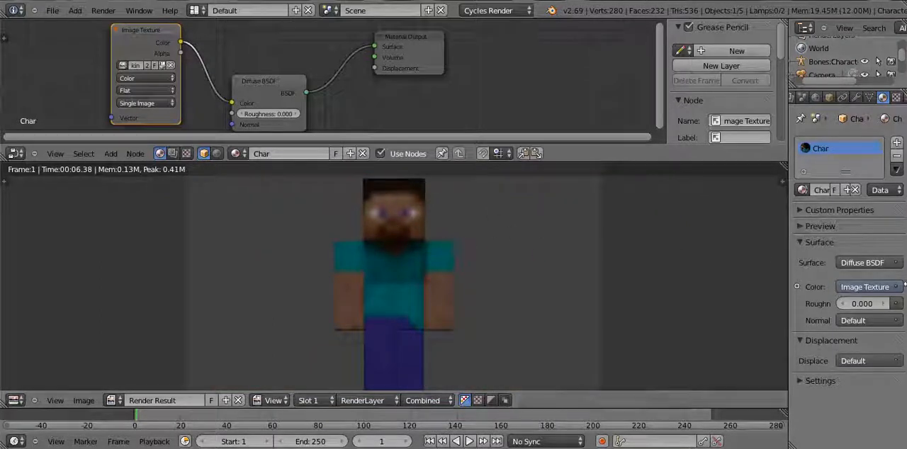
left_click(854, 323)
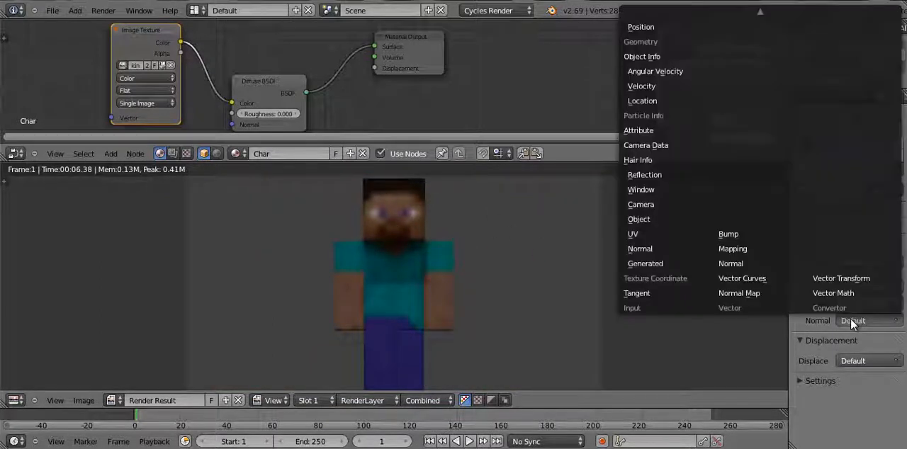
key("Escape")
left_click(858, 320)
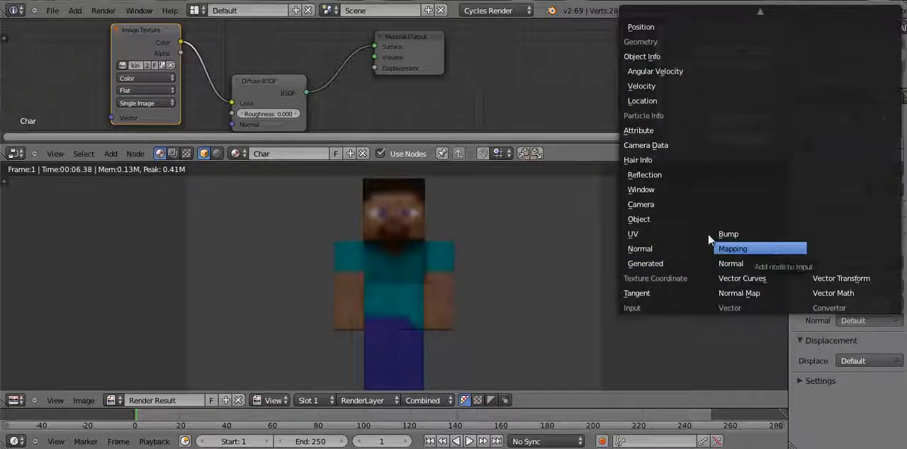
mouse_move(674, 9)
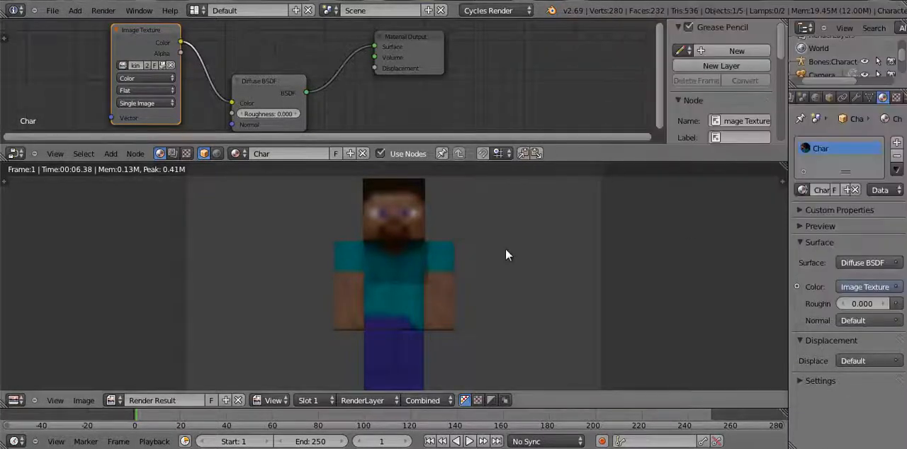
Examine the skin texture's sharpness and shading on the rendered character's head, torso and arms
scroll(684, 291, "down", 1)
middle_click_drag(684, 290, 694, 250)
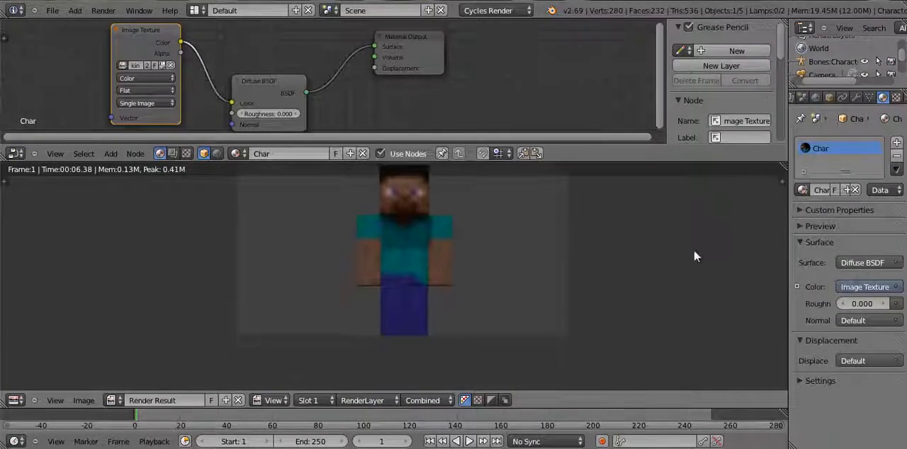
middle_click_drag(622, 301, 622, 329)
scroll(622, 330, "up", 1)
scroll(622, 328, "up", 6)
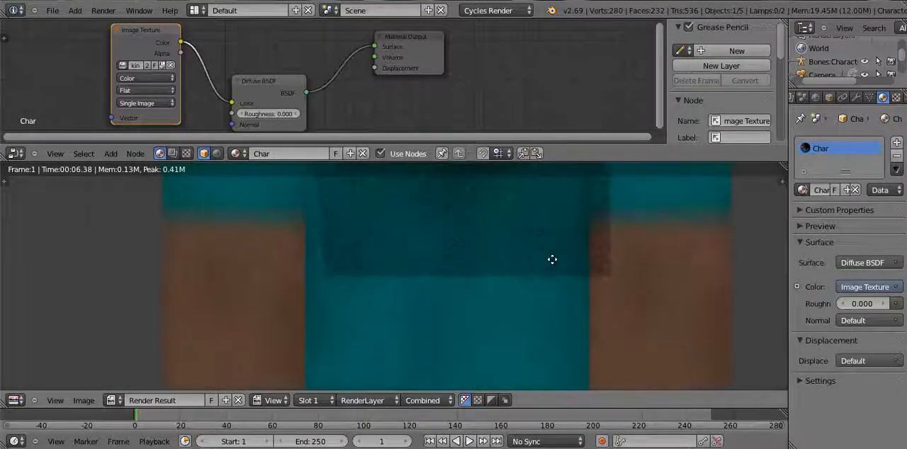
scroll(508, 318, "down", 4)
scroll(506, 316, "down", 4)
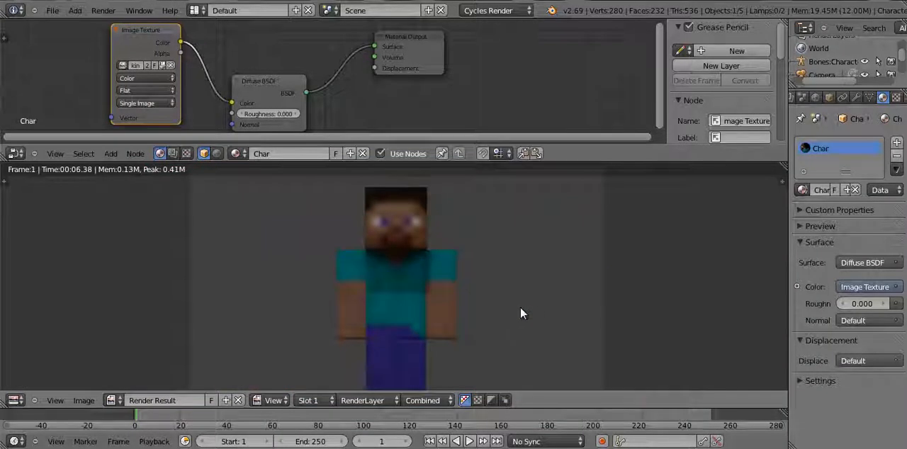
scroll(565, 284, "up", 1)
scroll(535, 264, "down", 1)
middle_click_drag(535, 265, 524, 267)
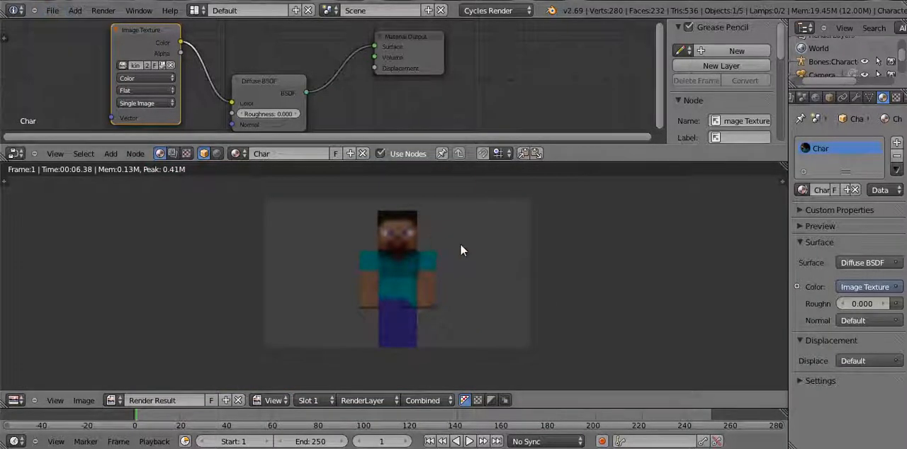
Check the Char material's preview alongside a close view of the rendered torso
scroll(461, 248, "up", 6)
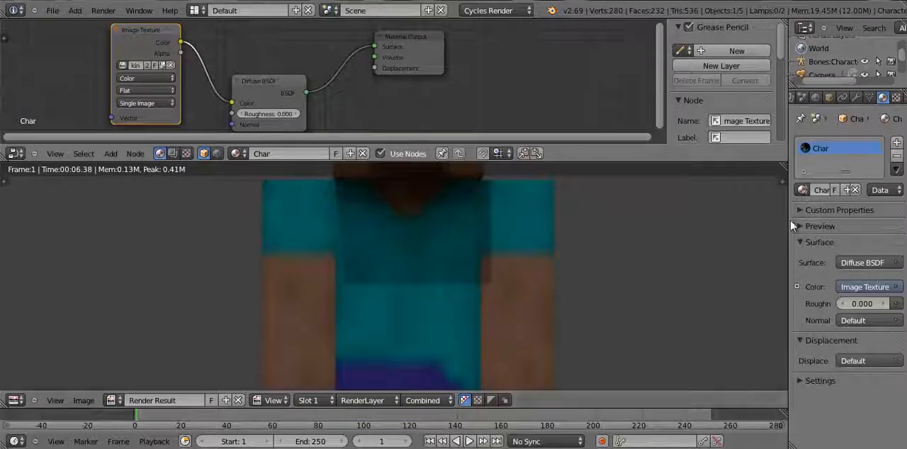
left_click(800, 226)
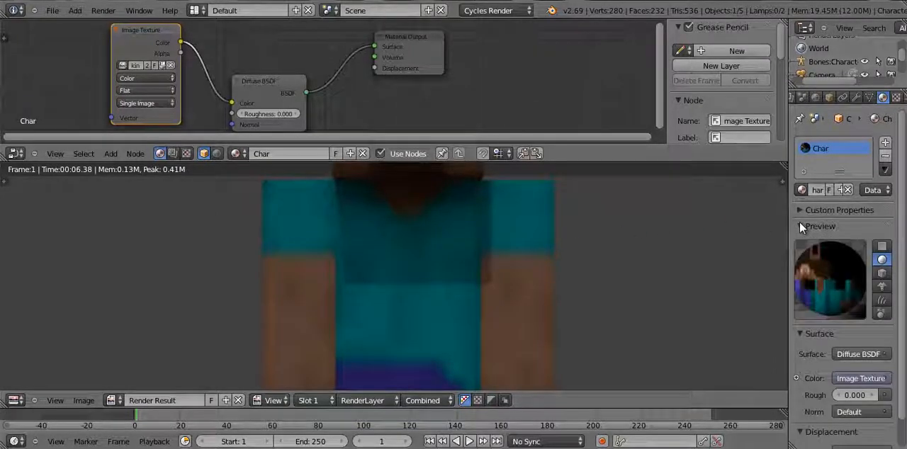
left_click(800, 226)
scroll(401, 303, "down", 3)
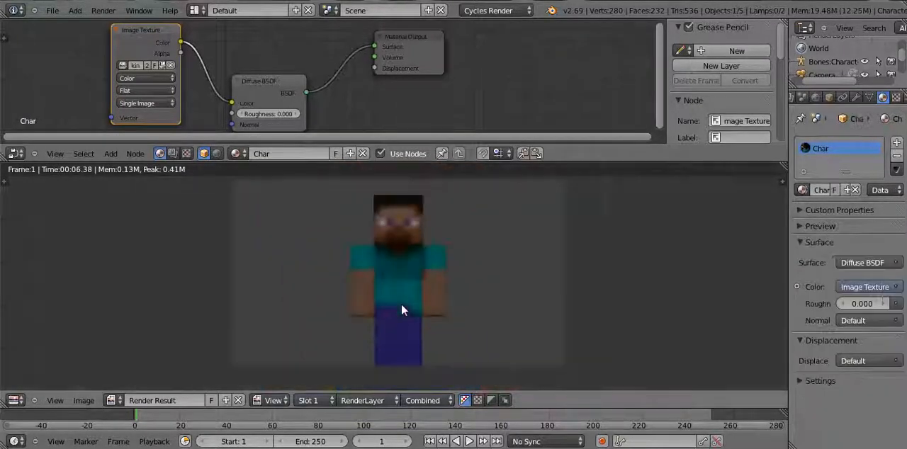
Inspect the rendered face, collar and shirt up close, and compare them with the full-figure render
scroll(354, 283, "up", 6)
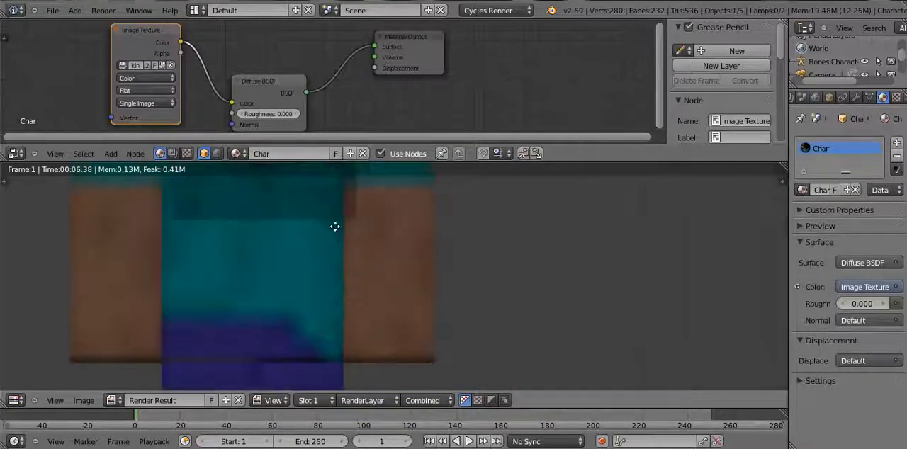
middle_click_drag(334, 226, 477, 357)
scroll(461, 310, "up", 6)
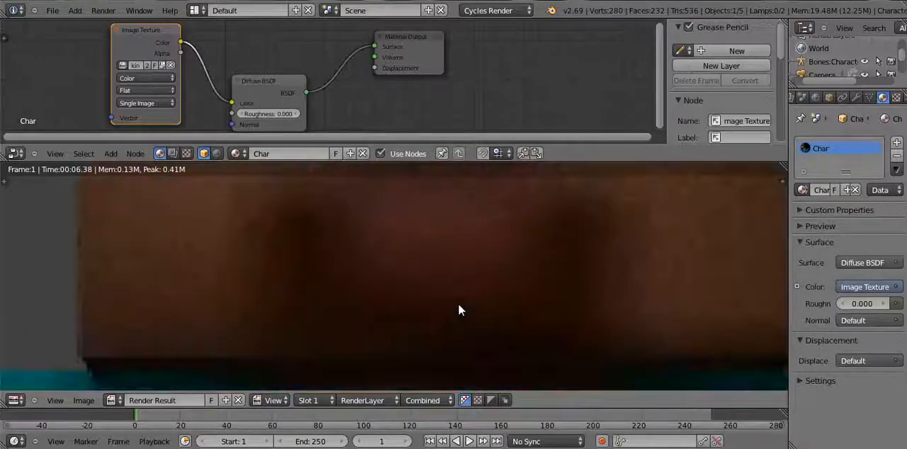
scroll(458, 296, "down", 3)
middle_click_drag(443, 291, 399, 220)
scroll(443, 265, "up", 2)
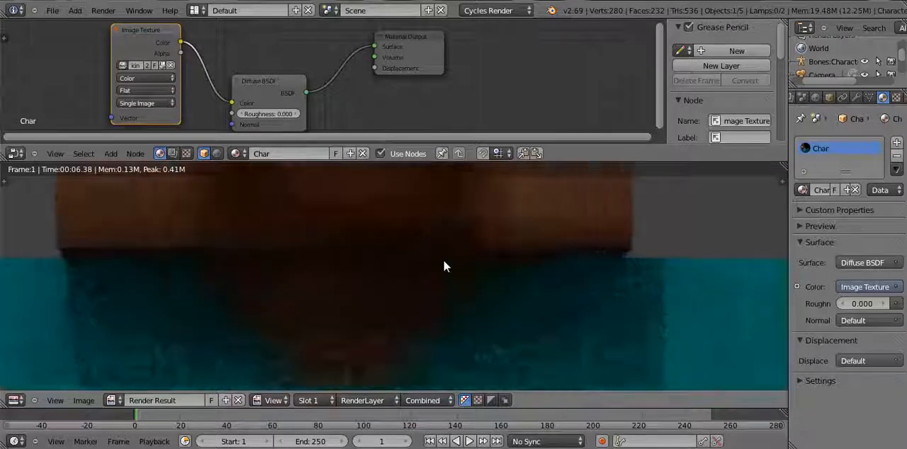
scroll(444, 265, "down", 5)
scroll(464, 213, "down", 3)
scroll(464, 214, "up", 2)
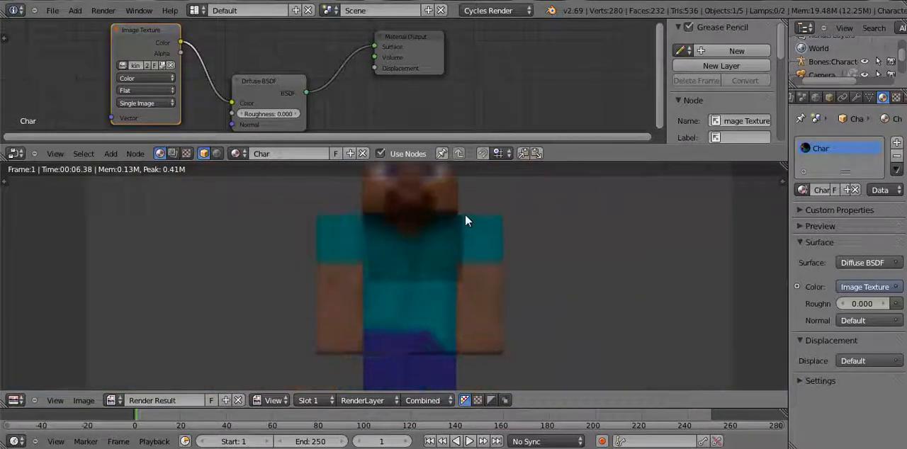
scroll(465, 214, "down", 2)
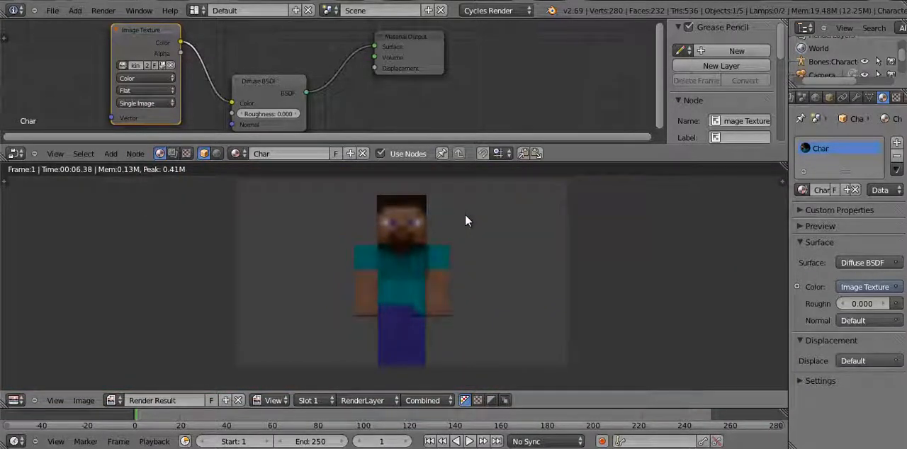
left_click(490, 11)
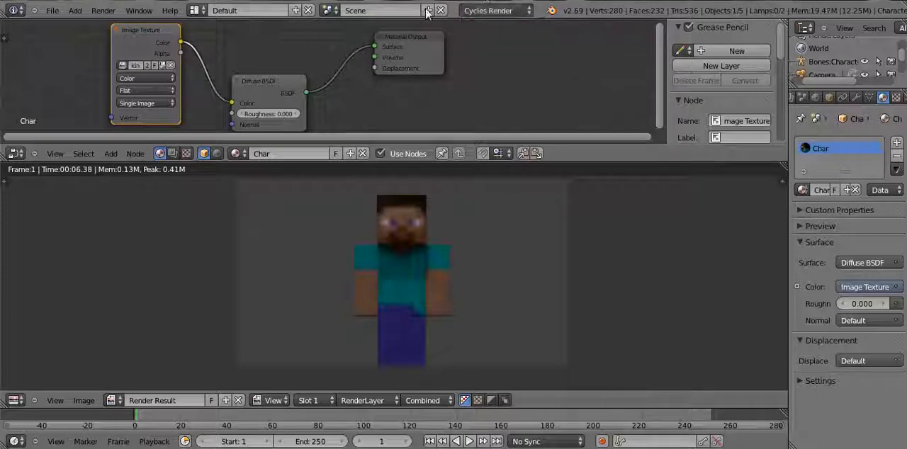
left_click_drag(571, 136, 506, 146)
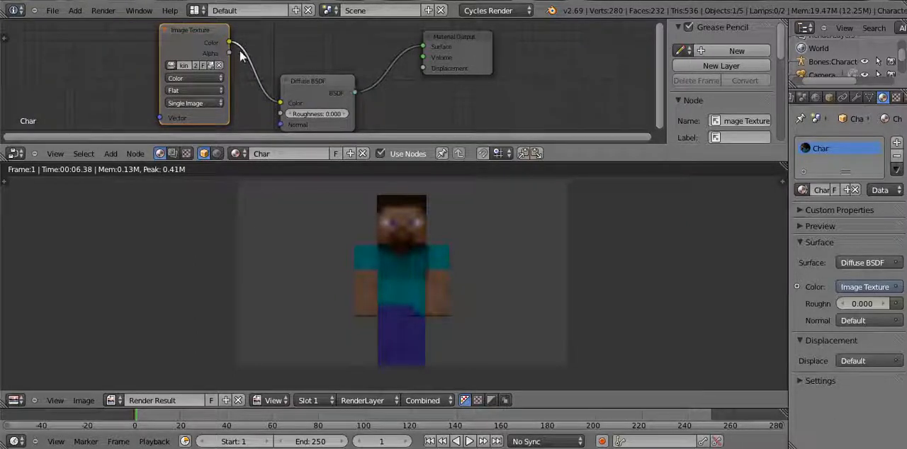
mouse_move(661, 87)
left_mouse_down()
mouse_move(662, 58)
mouse_move(659, 128)
mouse_move(659, 80)
mouse_move(659, 88)
left_mouse_up()
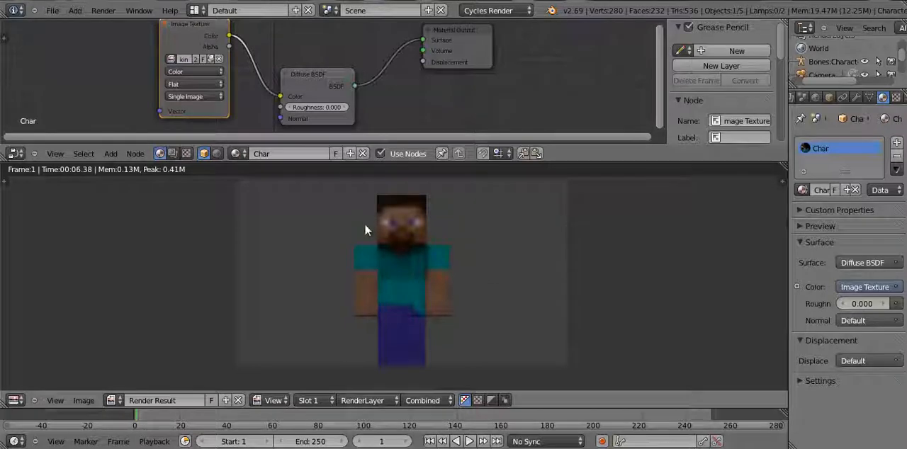
Close the render result and inspect the skinned character in the 3D view from several angles and distances
key("Escape")
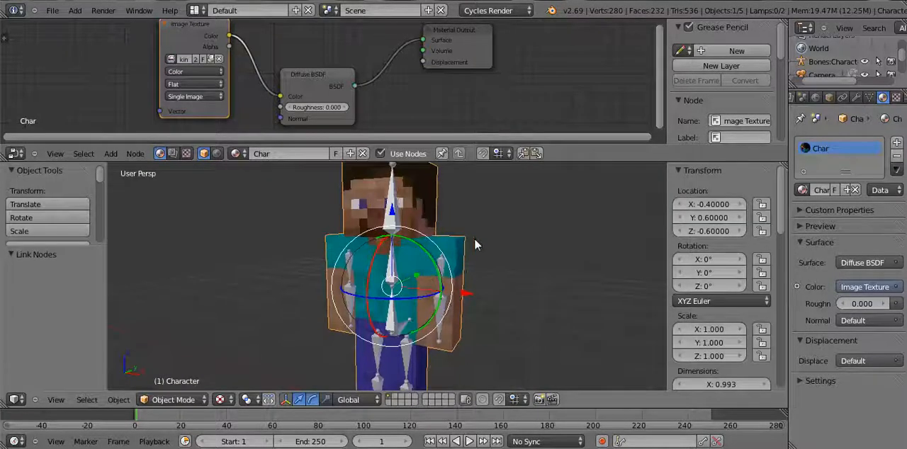
mouse_move(474, 238)
middle_mouse_down()
mouse_move(543, 208)
mouse_move(543, 289)
mouse_move(476, 253)
middle_mouse_up()
scroll(462, 234, "up", 5)
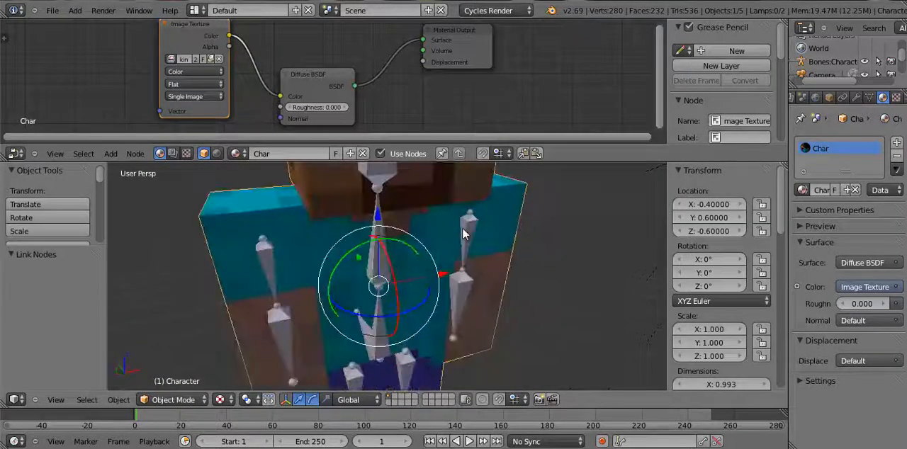
scroll(463, 234, "up", 3)
scroll(463, 234, "down", 6)
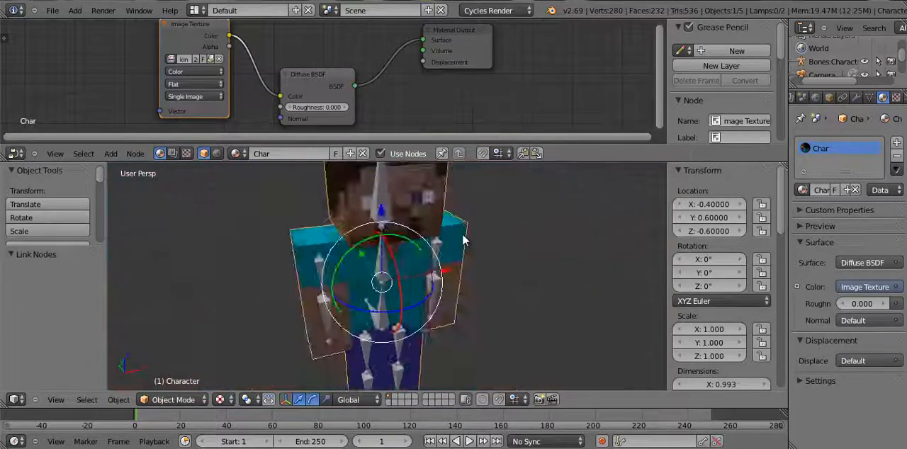
scroll(462, 235, "down", 2)
middle_click_drag(461, 233, 420, 212)
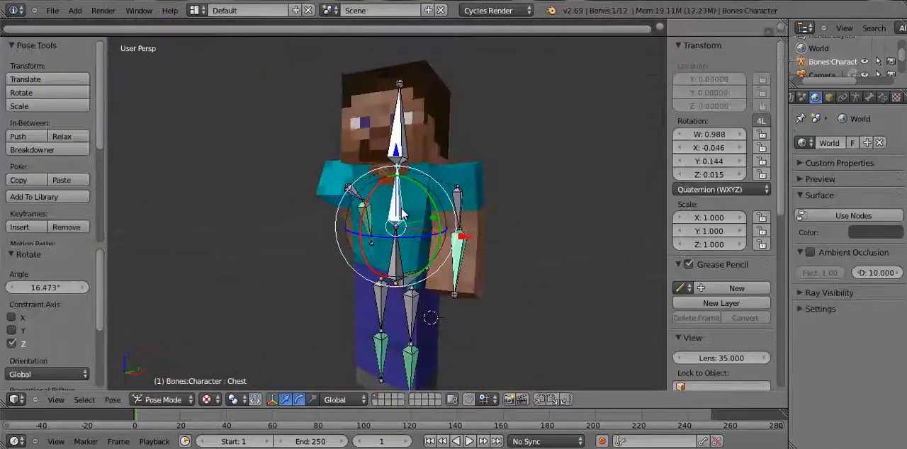
Rotate the left upper leg bone about -5° on global X, -8° on Y and 11° on Z
middle_click_drag(403, 214, 394, 234)
right_click(407, 314)
left_click_drag(394, 257, 522, 252)
middle_click_drag(522, 253, 459, 246)
left_click_drag(446, 263, 439, 252)
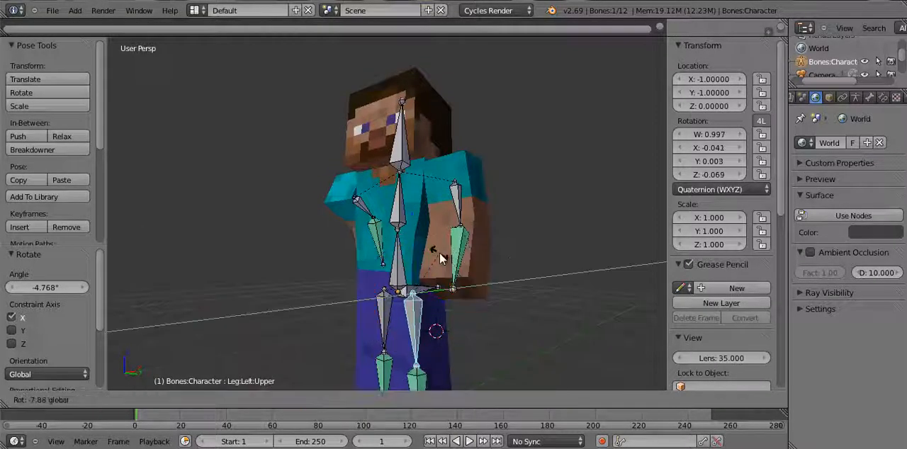
middle_click_drag(439, 252, 575, 301)
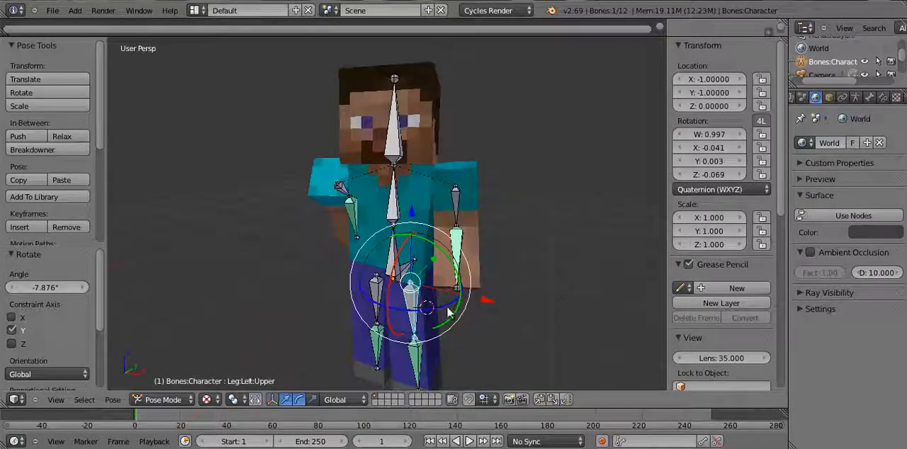
left_click_drag(449, 312, 459, 302)
Rotate the right upper leg bone about 11° on global X, -21° on Z and 10° on Y
middle_click_drag(512, 308, 383, 281)
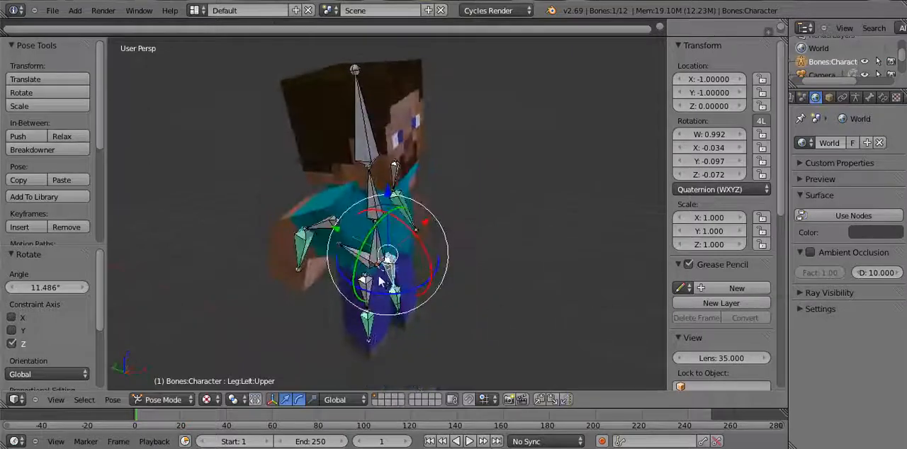
right_click(386, 265)
left_click_drag(391, 262, 383, 283)
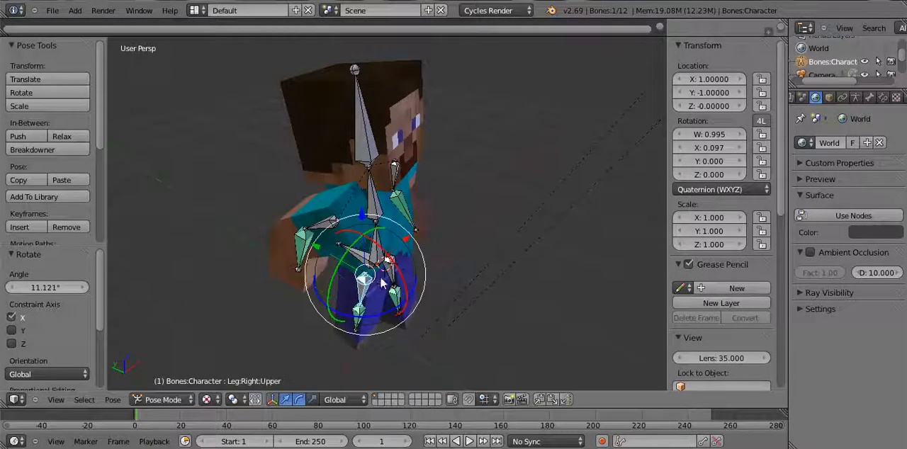
left_click_drag(392, 312, 376, 369)
middle_click_drag(463, 276, 376, 236)
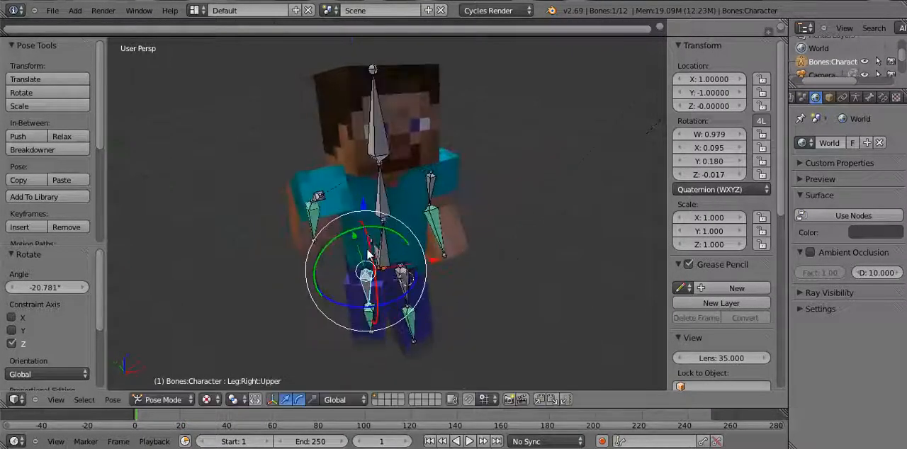
left_click_drag(376, 237, 384, 238)
Turn and tilt the Head bone, finishing with a rotation of about 4° on global Y
middle_click_drag(385, 238, 356, 173)
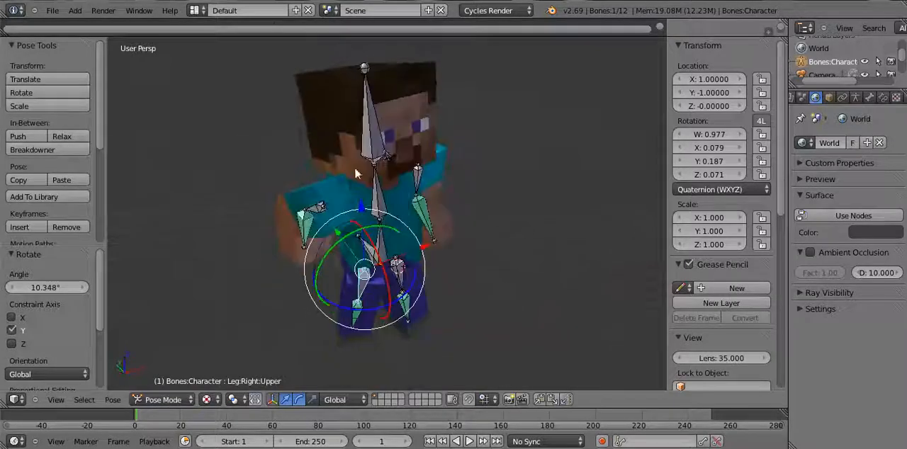
right_click(378, 152)
middle_click_drag(473, 177, 422, 185)
left_click_drag(418, 186, 411, 187)
left_click_drag(387, 155, 377, 169)
left_click_drag(425, 128, 429, 132)
Raise the right upper arm bone by rotating it about -70° on global X and -87° on Z
middle_click_drag(429, 132, 542, 90)
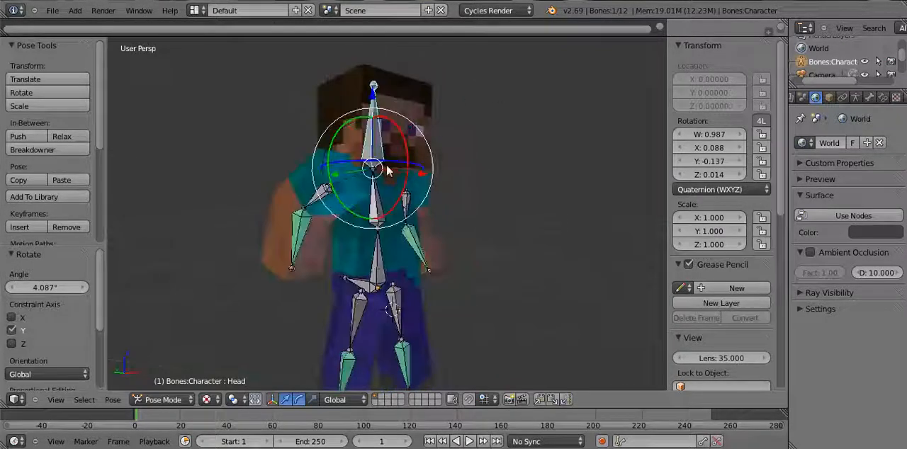
right_click(318, 195)
left_click_drag(352, 145, 275, 162)
left_click_drag(355, 160, 292, 87)
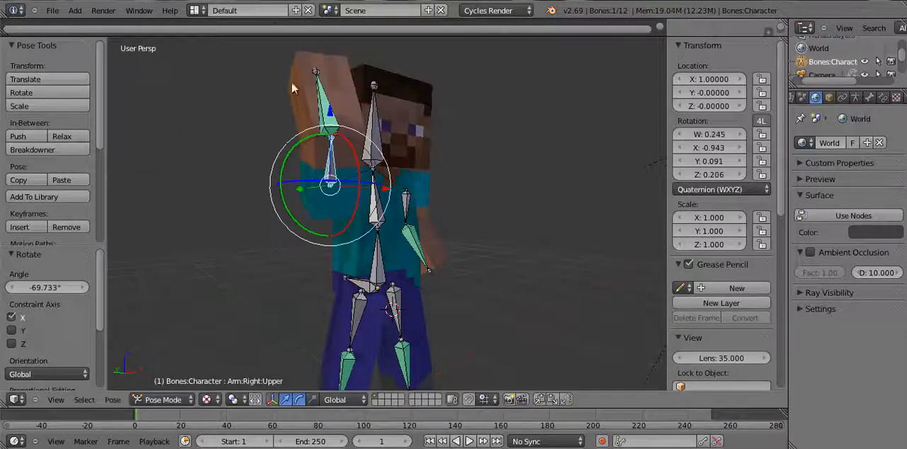
left_click_drag(354, 183, 333, 183)
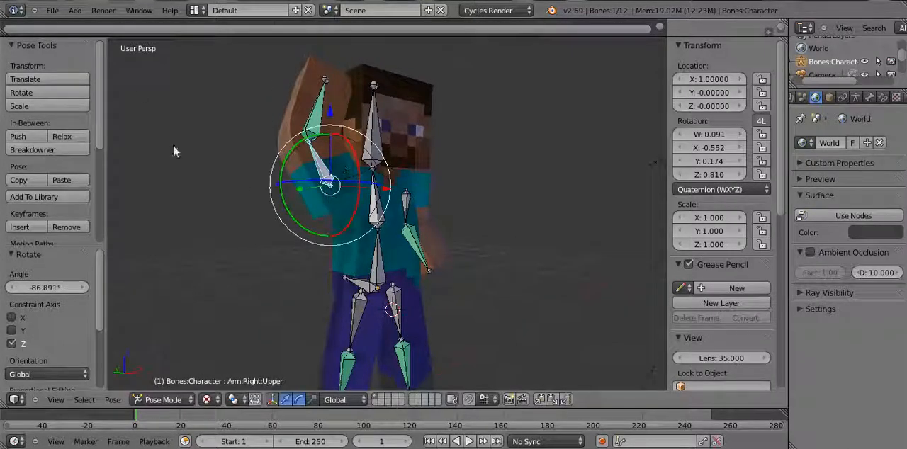
Render a still image of the newly posed character
left_click(103, 11)
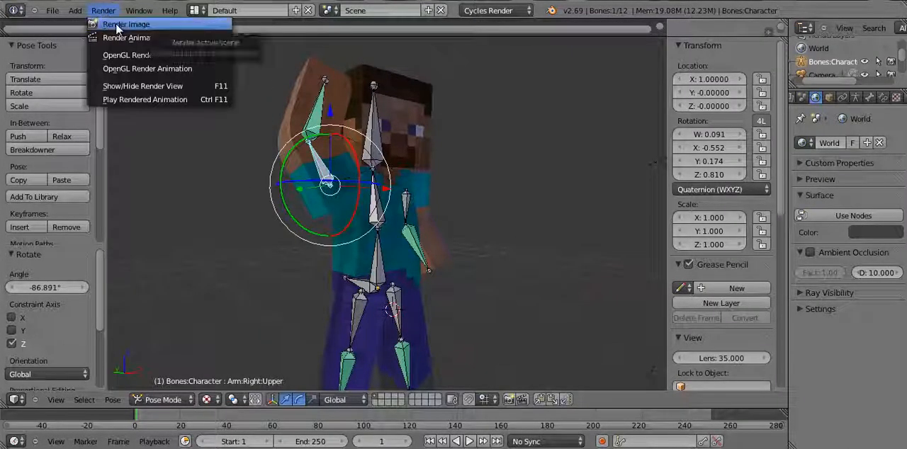
left_click(115, 24)
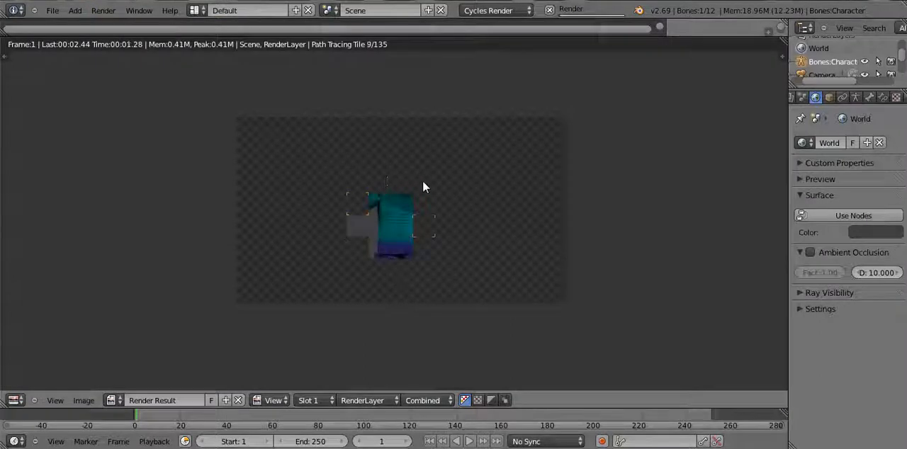